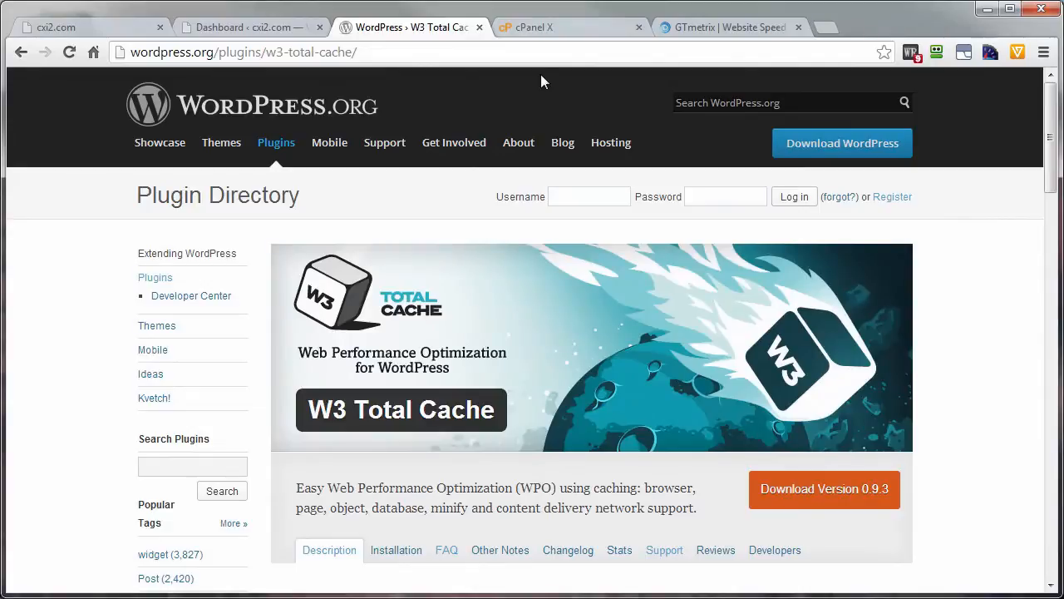
# Step: Copy the cxi2.com site address and run a GTmetrix performance analysis on it
pyautogui.click(66, 28)
pyautogui.moveTo(189, 89)
pyautogui.moveTo(182, 52); pyautogui.dragTo(137, 56)
pyautogui.rightClick(138, 54)
pyautogui.click(191, 86)
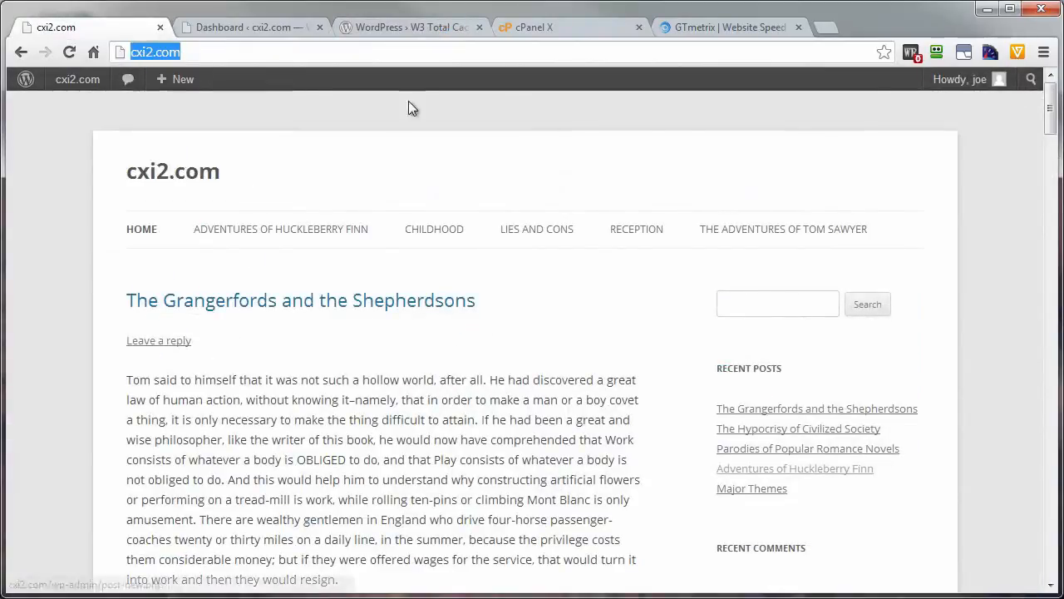
pyautogui.click(695, 26)
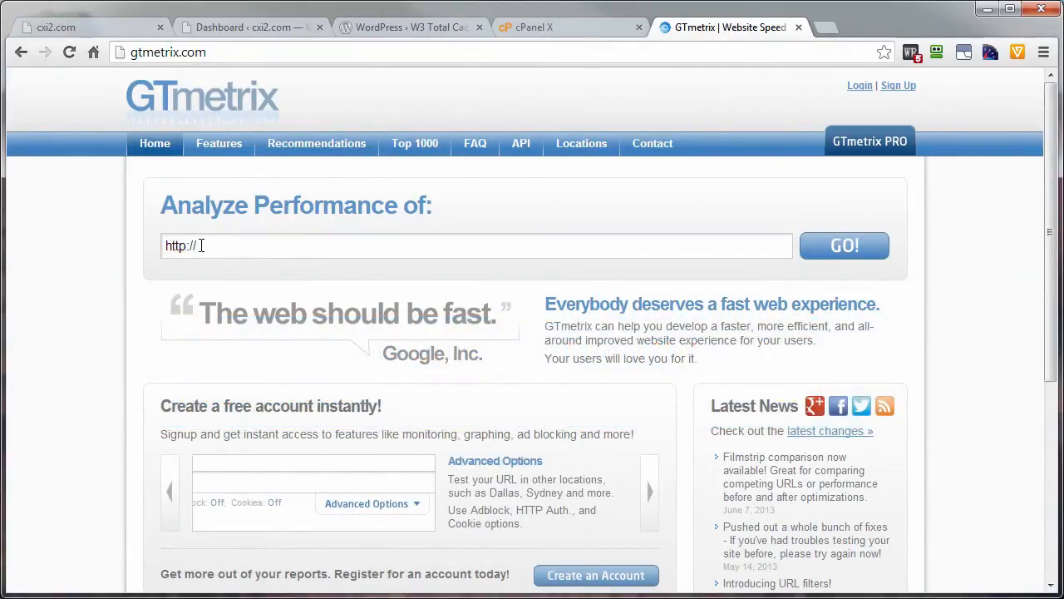
pyautogui.hotkey('ctrl', 'v')
pyautogui.click(846, 246)
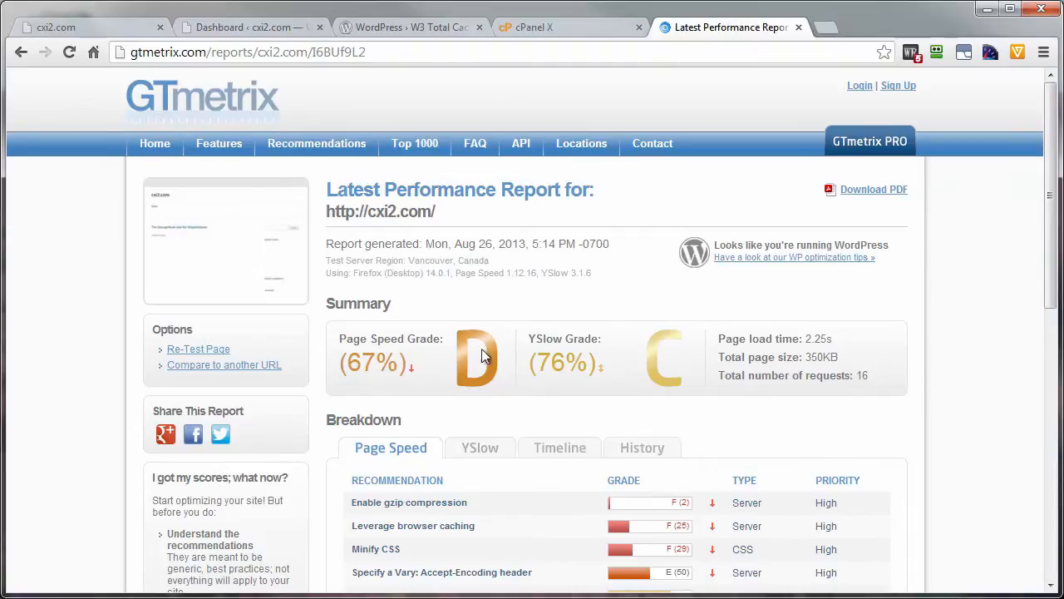
# Step: Search for "w3 total cache" in the plugin installer of the site's WordPress admin
pyautogui.click(230, 29)
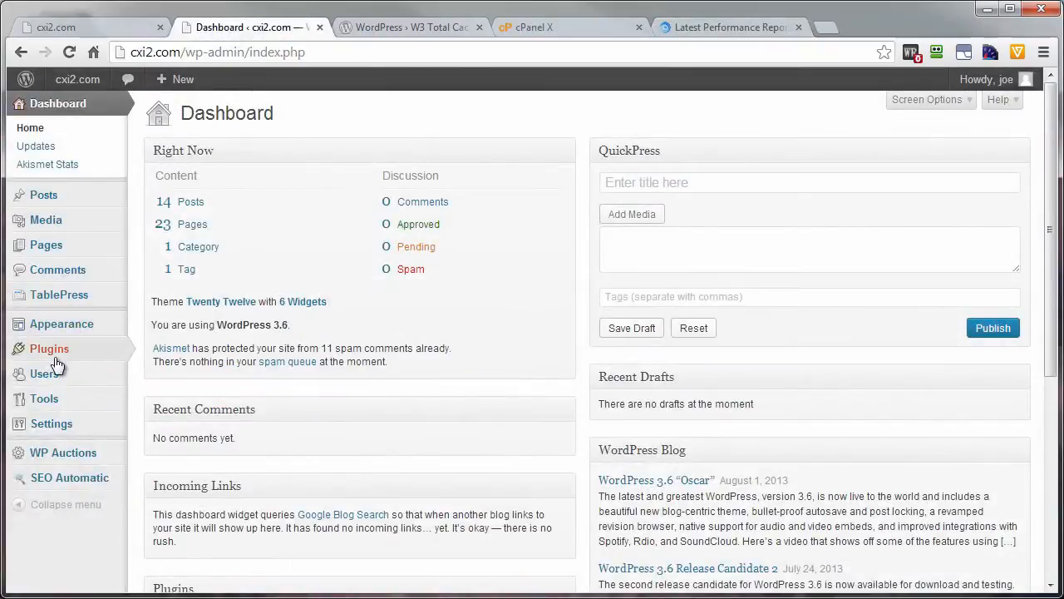
pyautogui.moveTo(72, 352)
pyautogui.click(179, 369)
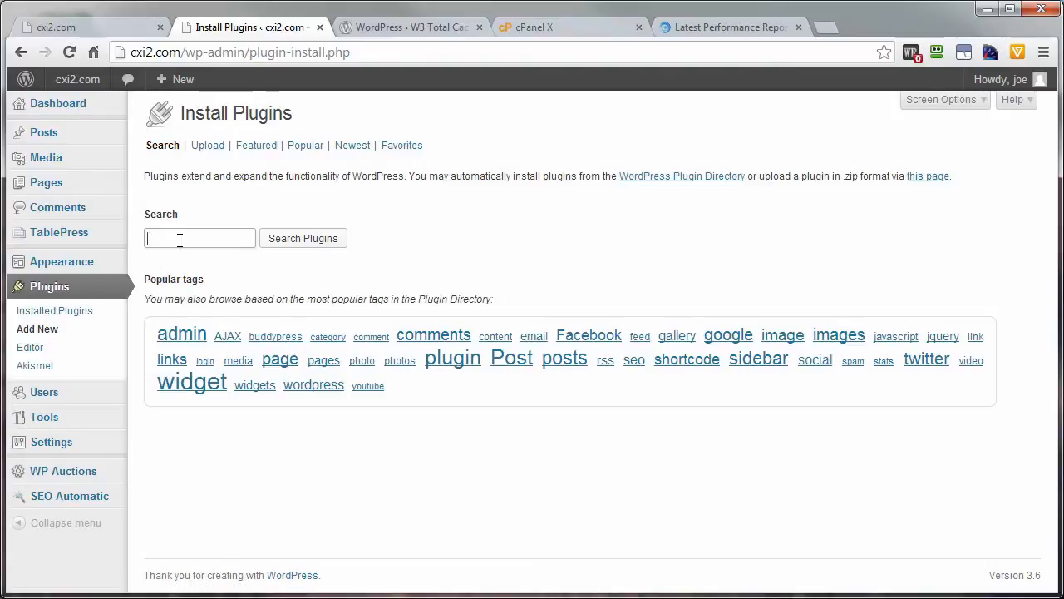
pyautogui.write('w3 total cache')
pyautogui.click(302, 238)
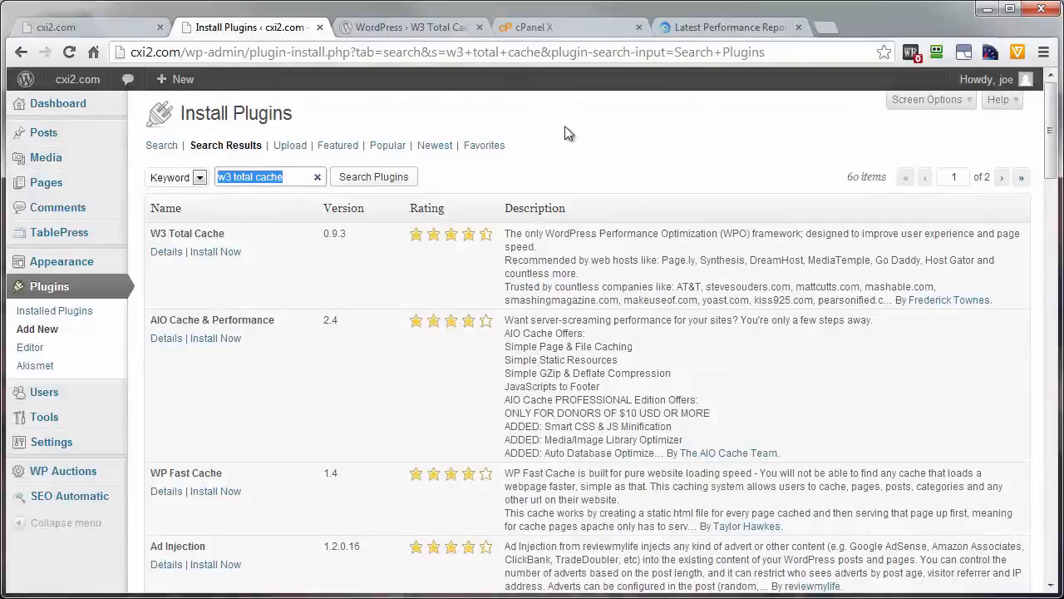
# Step: Examine the W3 Total Cache page on WordPress.org and browse the topics in its support forum
pyautogui.click(391, 27)
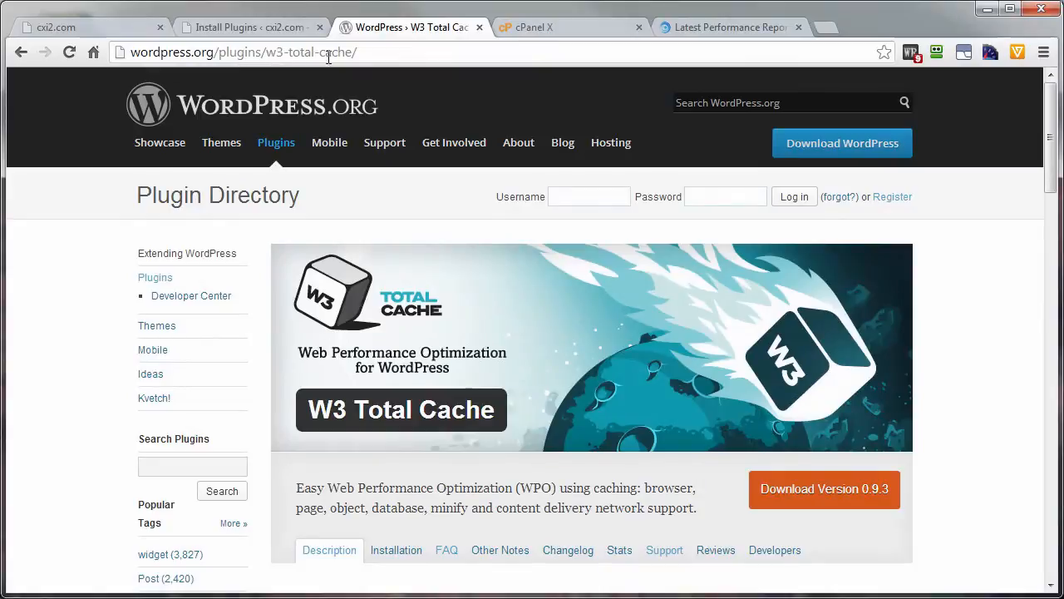
pyautogui.scroll(-3, 437, 250)
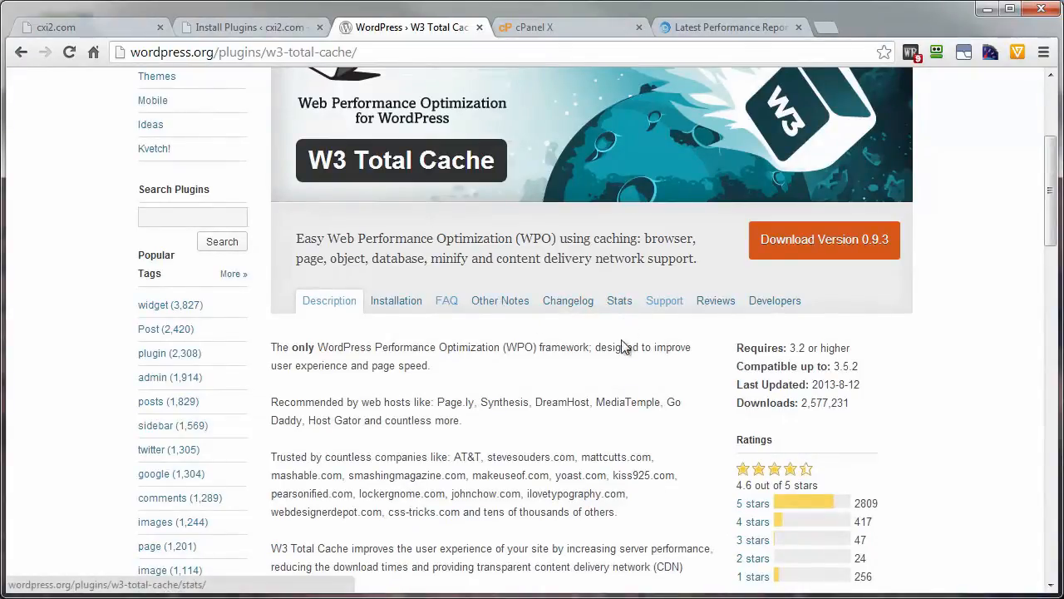
pyautogui.click(665, 307)
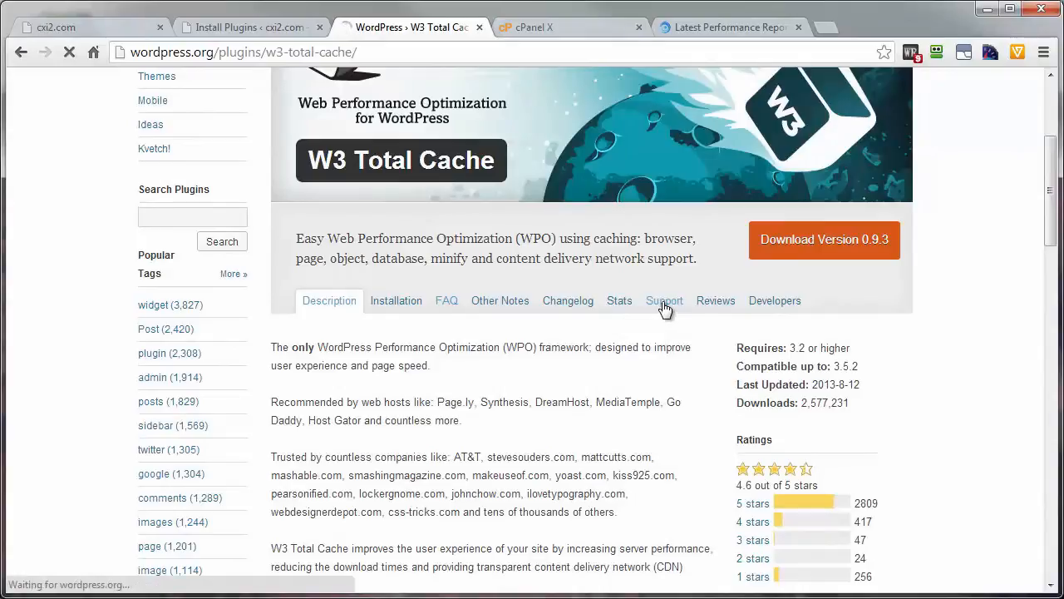
pyautogui.scroll(-4, 511, 393)
pyautogui.scroll(-1, 511, 394)
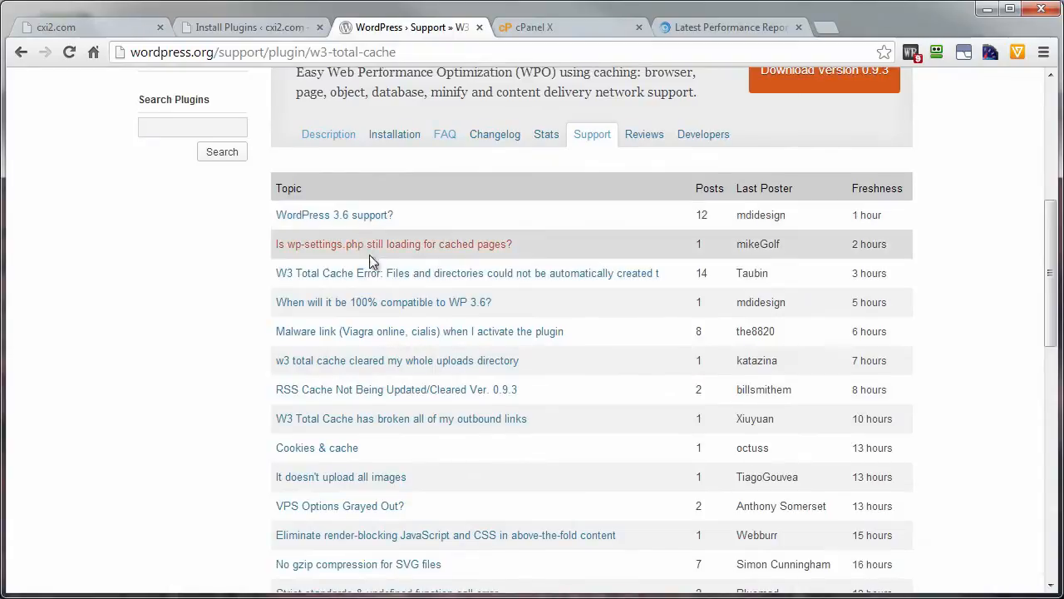
pyautogui.scroll(-1, 367, 491)
pyautogui.scroll(-3, 367, 502)
pyautogui.scroll(7, 366, 502)
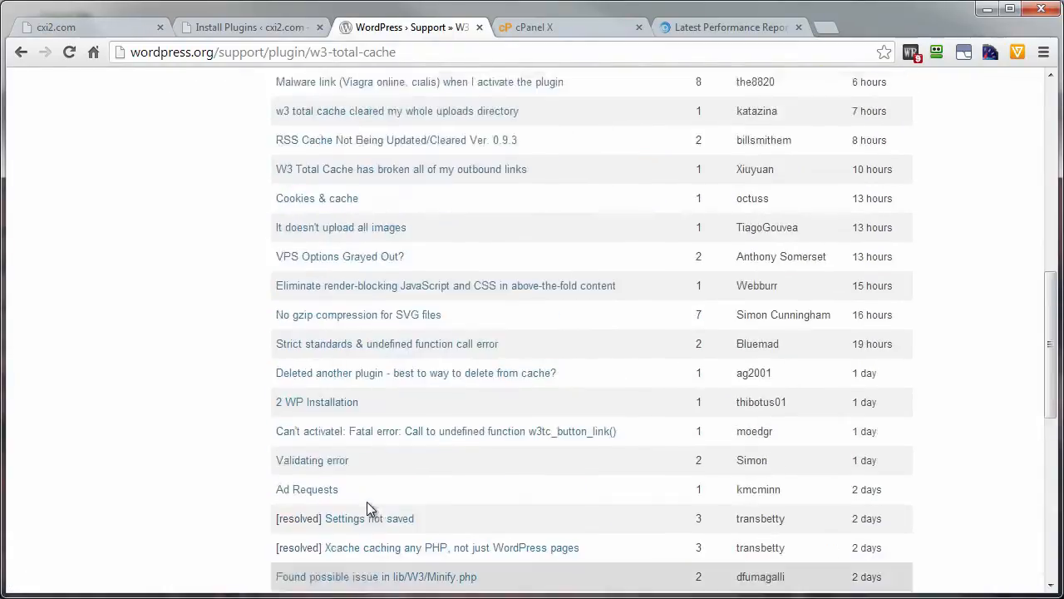
# Step: Install the W3 Total Cache 0.9.3 plugin on the cxi2.com site and activate it
pyautogui.click(224, 29)
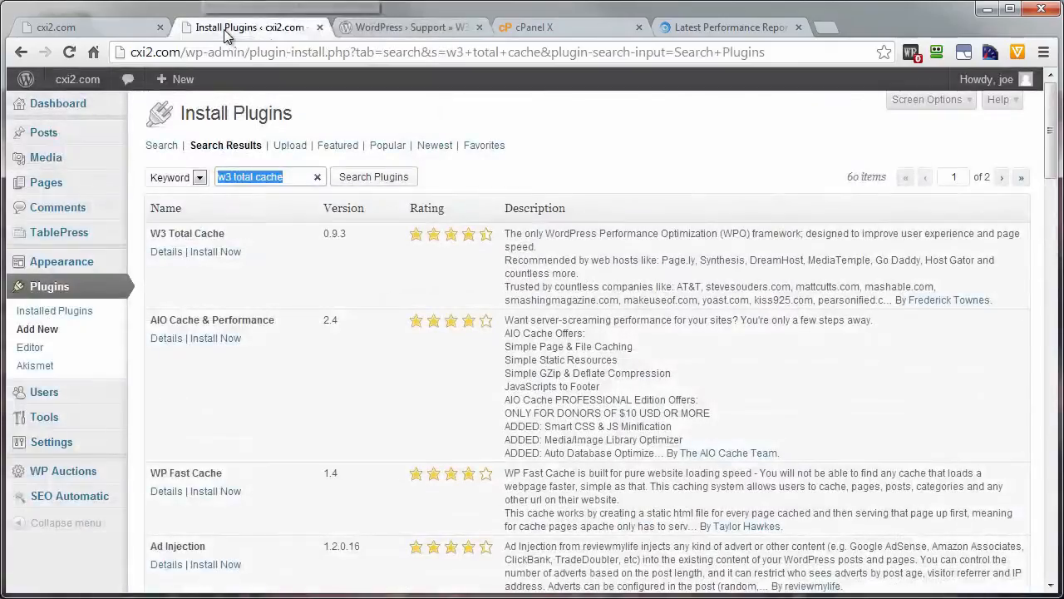
pyautogui.click(209, 254)
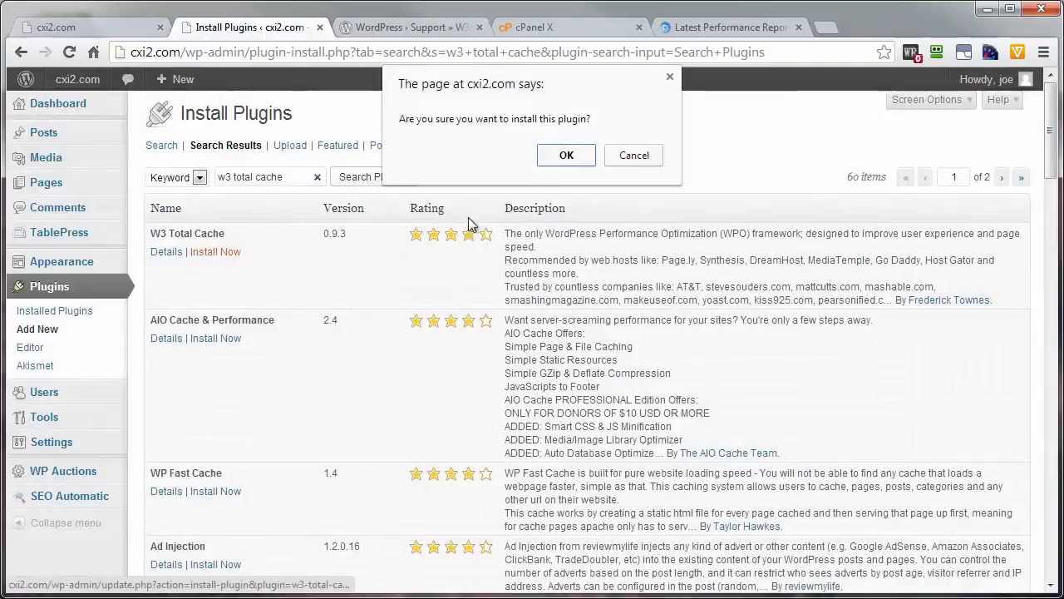
pyautogui.click(566, 156)
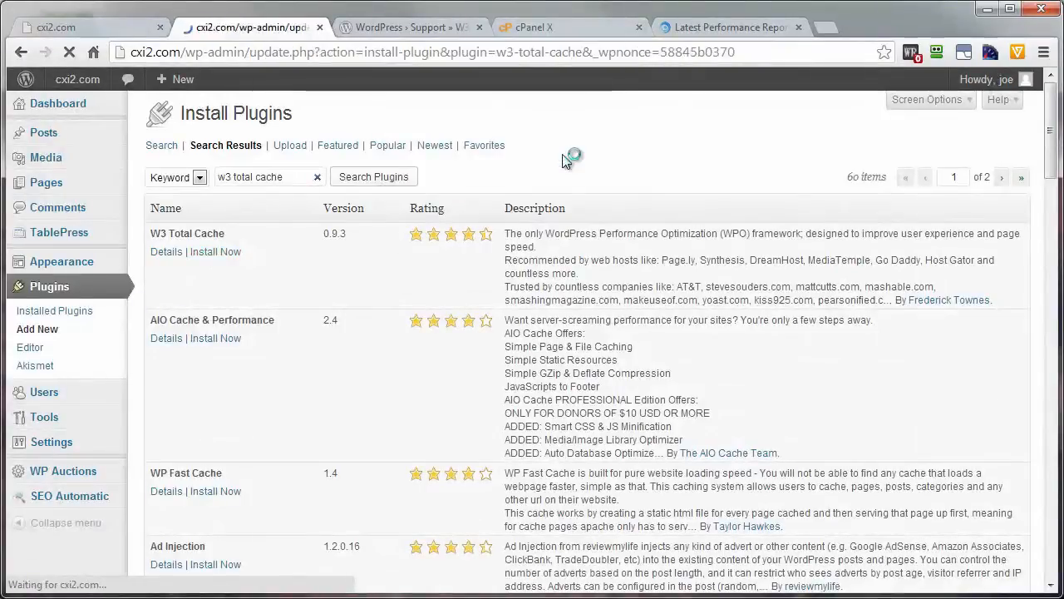
pyautogui.click(178, 240)
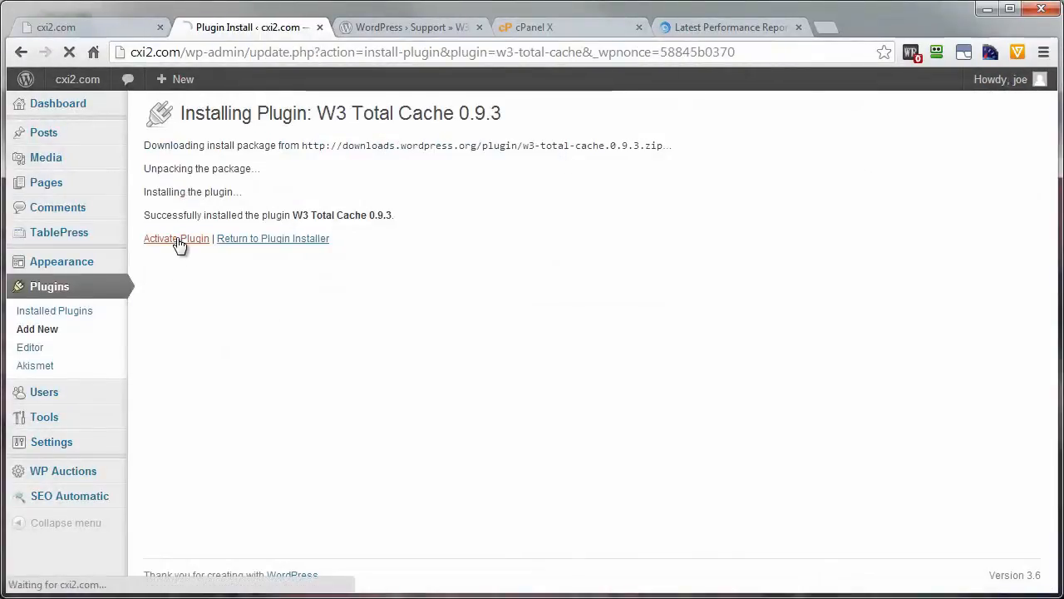
pyautogui.click(178, 240)
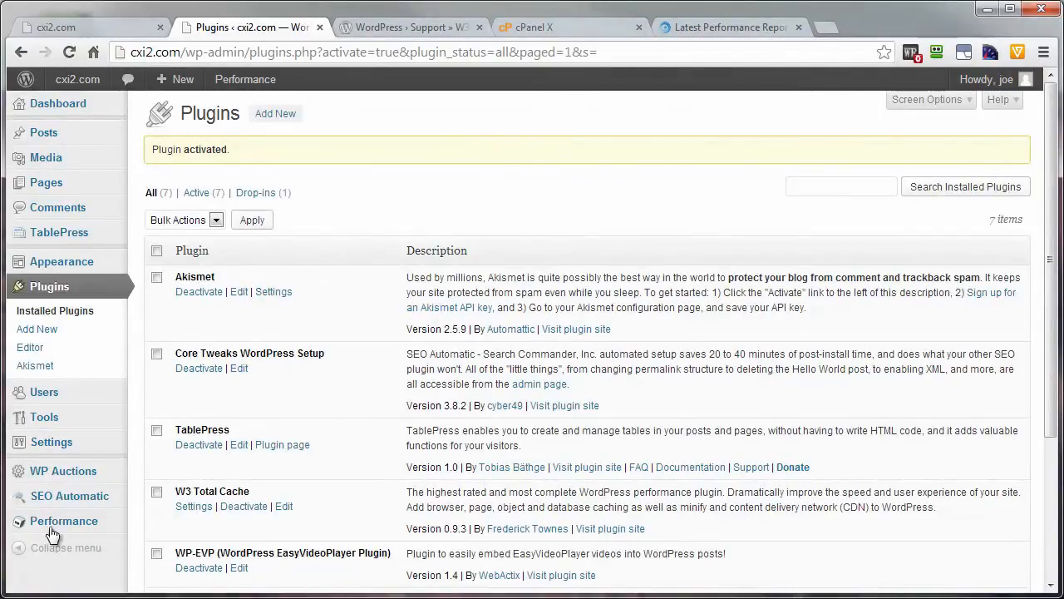
# Step: Open the W3 Total Cache FAQ page in the site admin and expand its help overview
pyautogui.moveTo(52, 523)
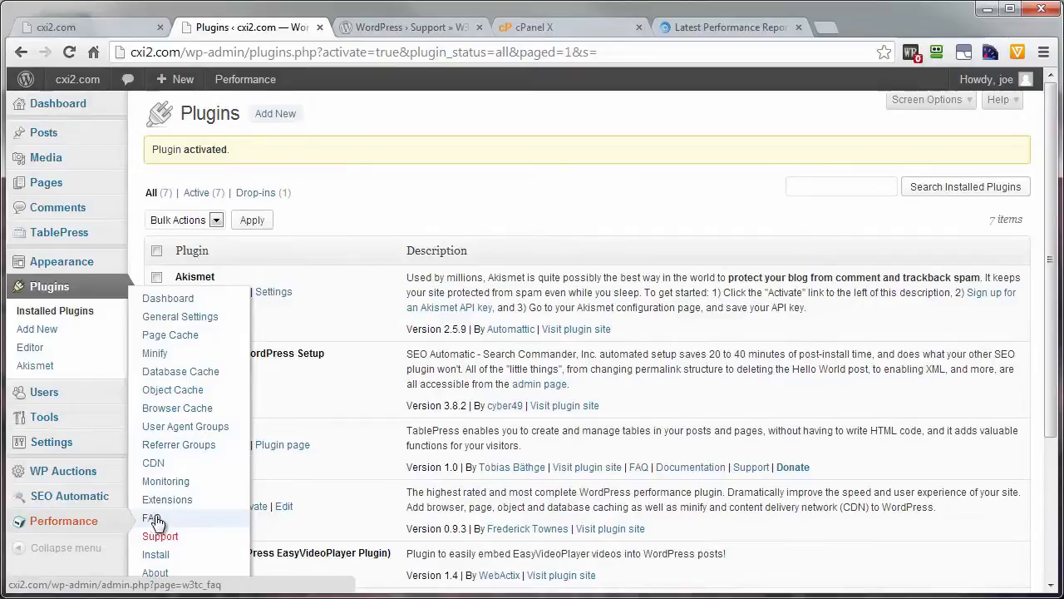
pyautogui.click(395, 31)
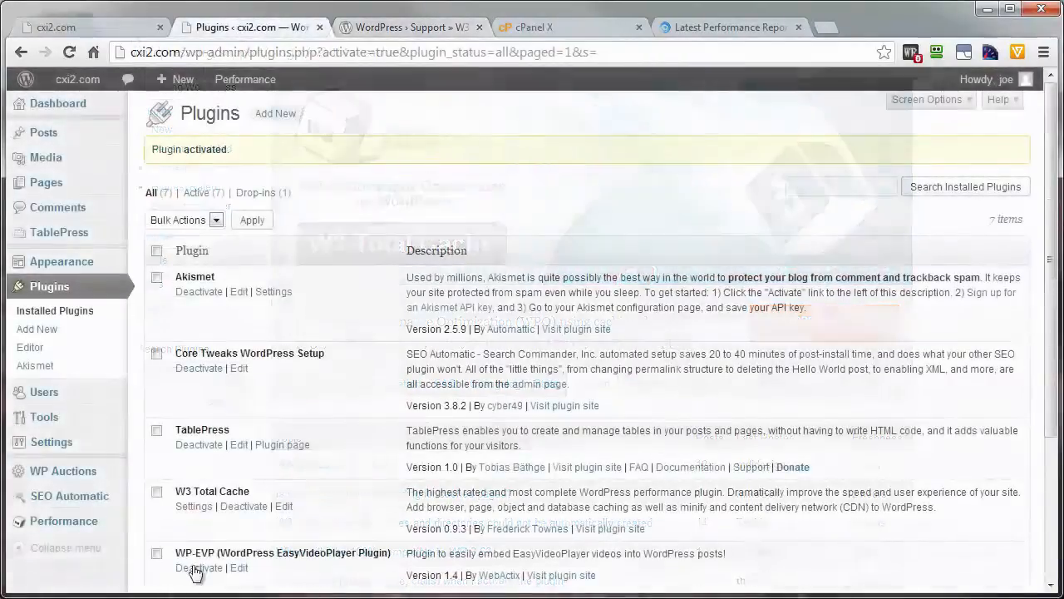
pyautogui.moveTo(84, 520)
pyautogui.click(152, 518)
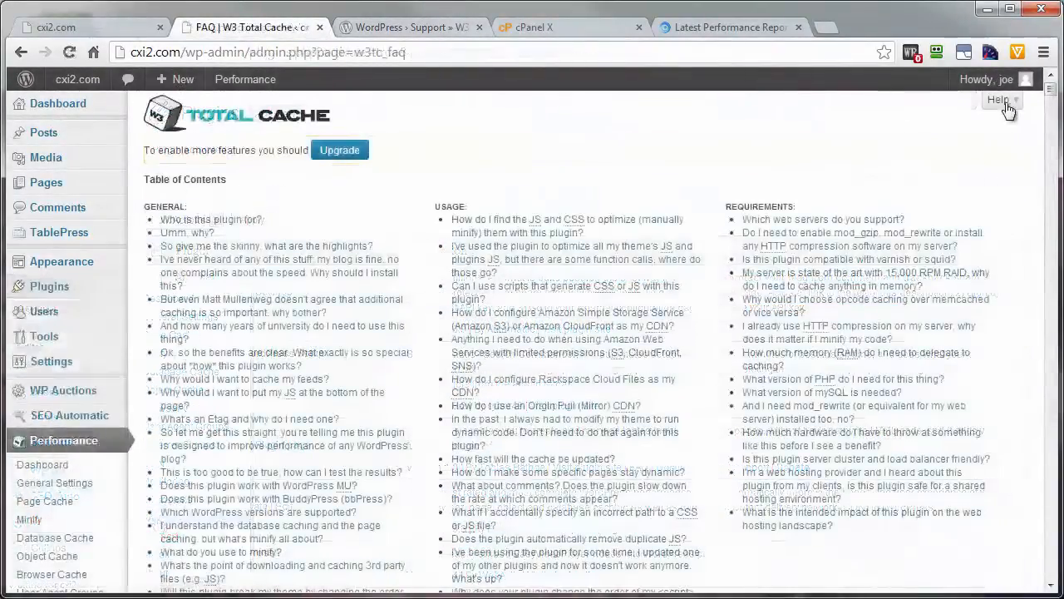
pyautogui.click(1000, 99)
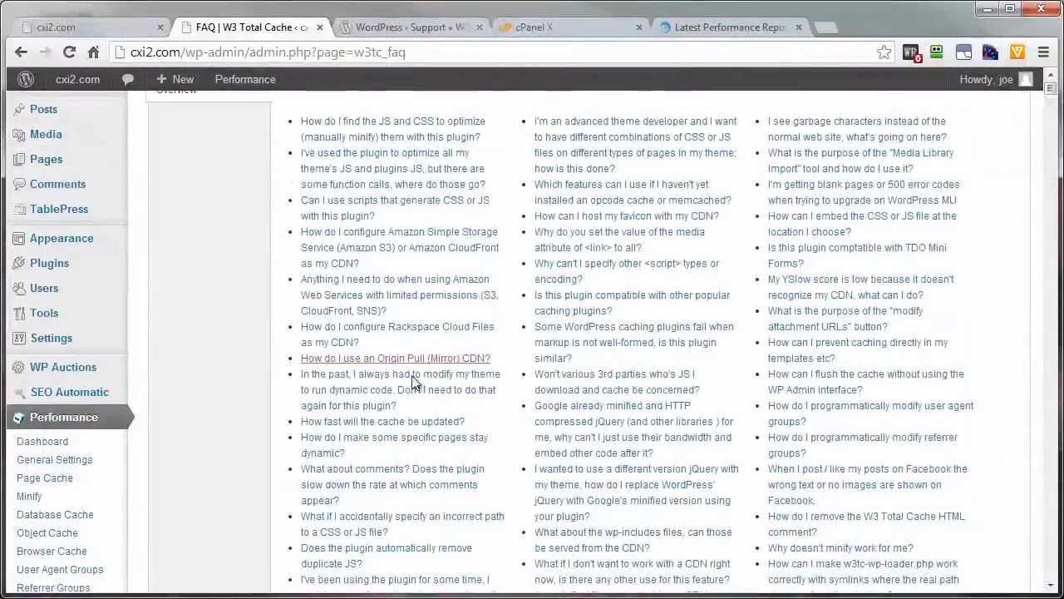
# Step: Examine the W3 Total Cache General Settings, including the page cache, minify, database cache and object cache sections
pyautogui.click(57, 470)
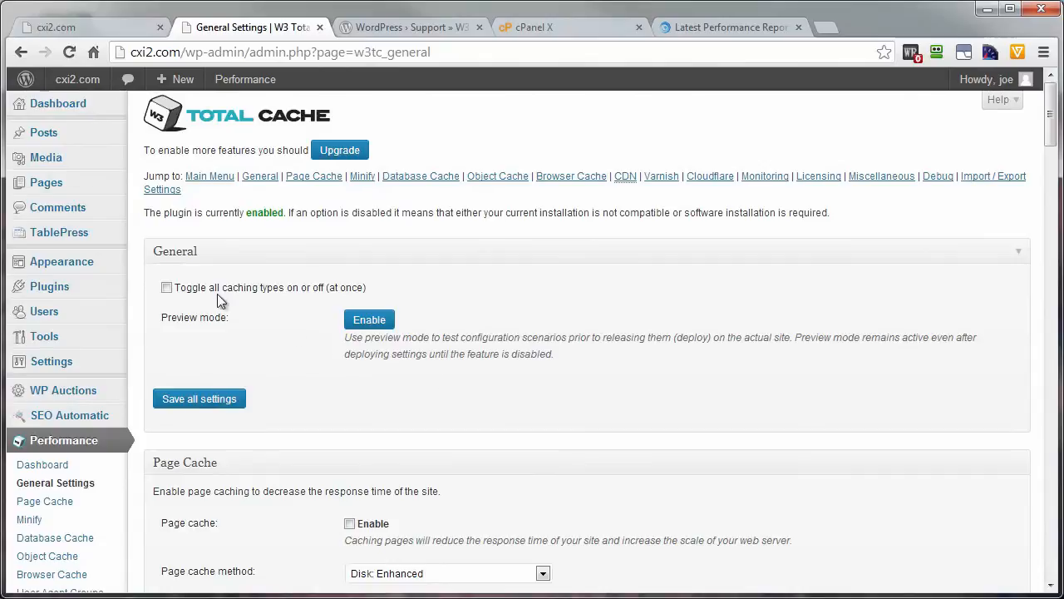
pyautogui.scroll(-3, 274, 406)
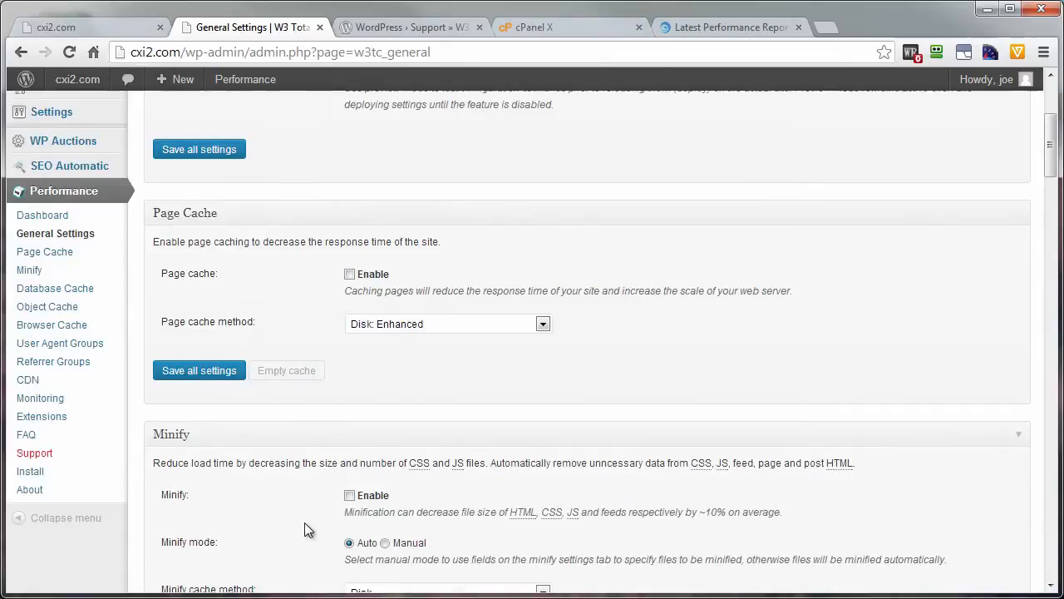
pyautogui.scroll(-3, 304, 523)
pyautogui.scroll(4, 304, 526)
pyautogui.scroll(1, 304, 520)
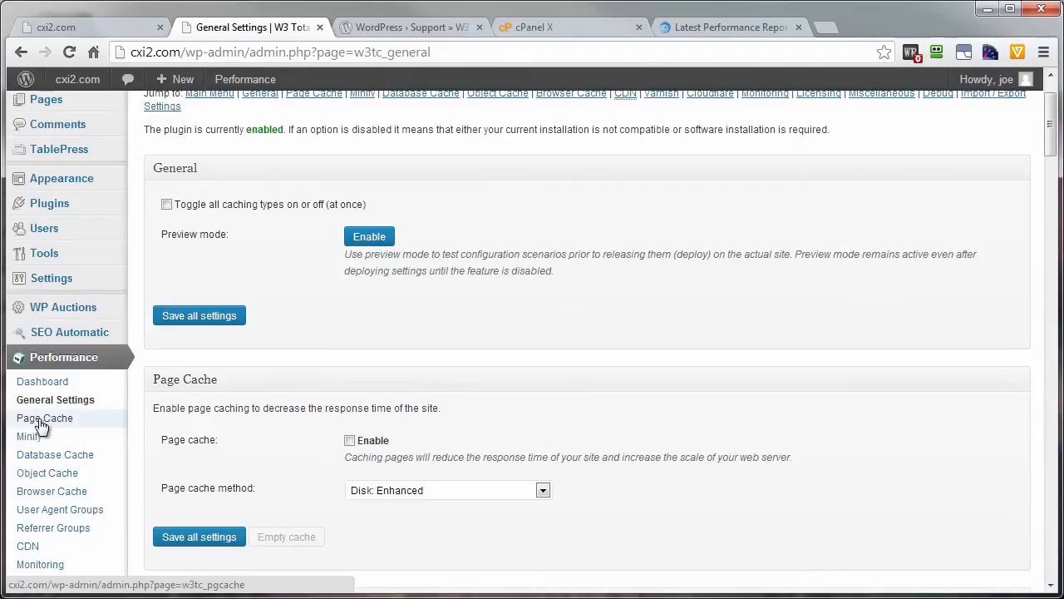
pyautogui.scroll(-3, 50, 420)
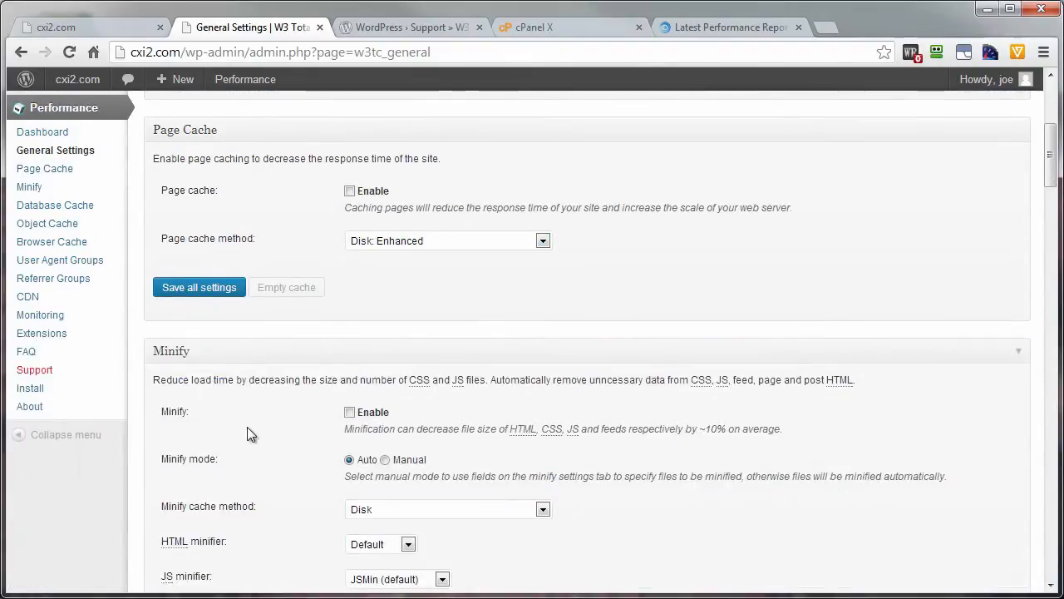
pyautogui.scroll(-3, 193, 387)
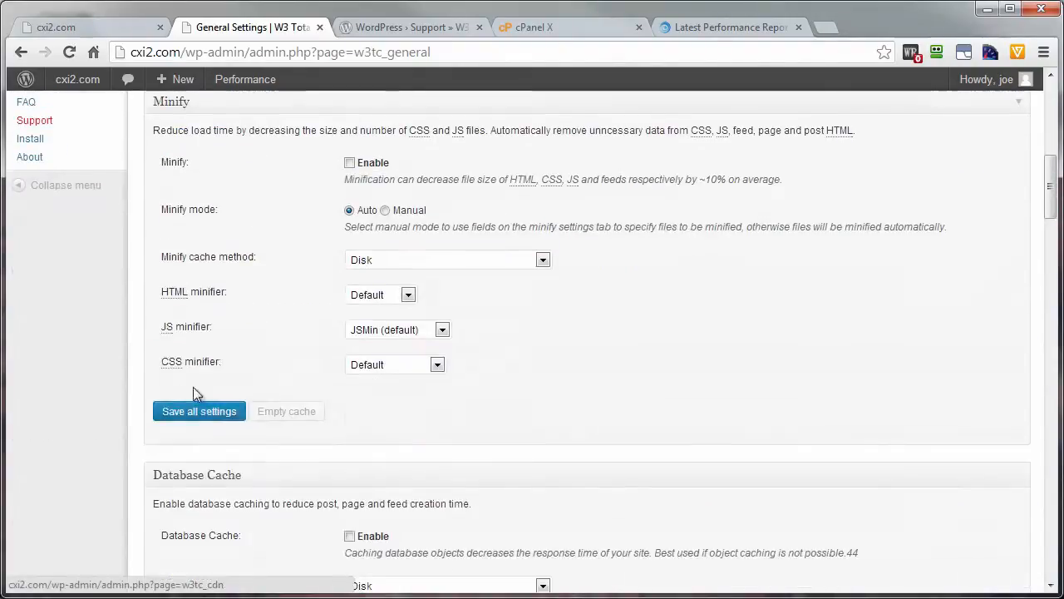
pyautogui.scroll(-3, 216, 487)
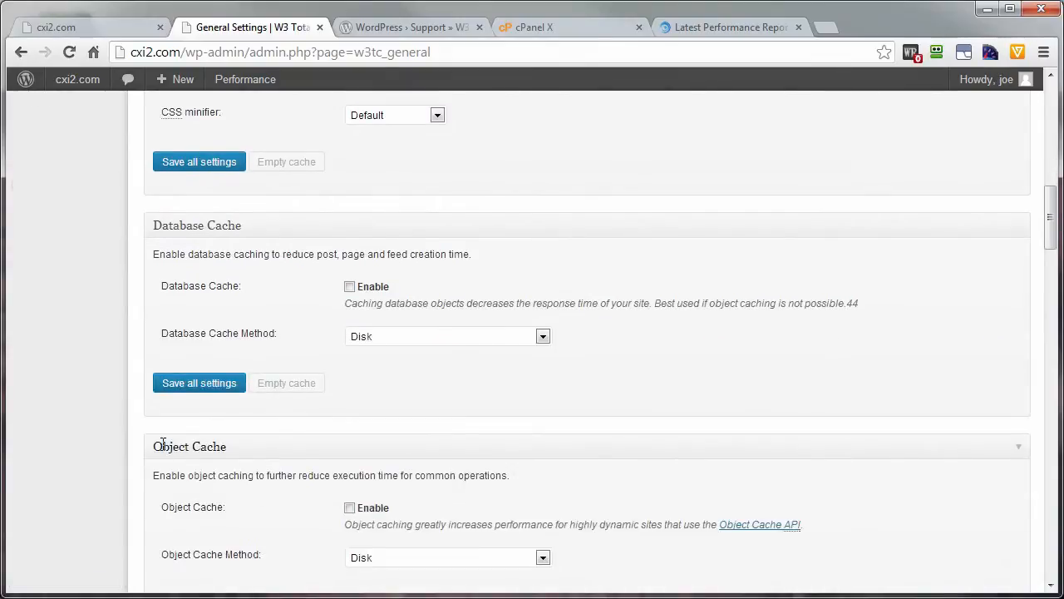
pyautogui.scroll(-3, 275, 474)
pyautogui.scroll(10, 281, 471)
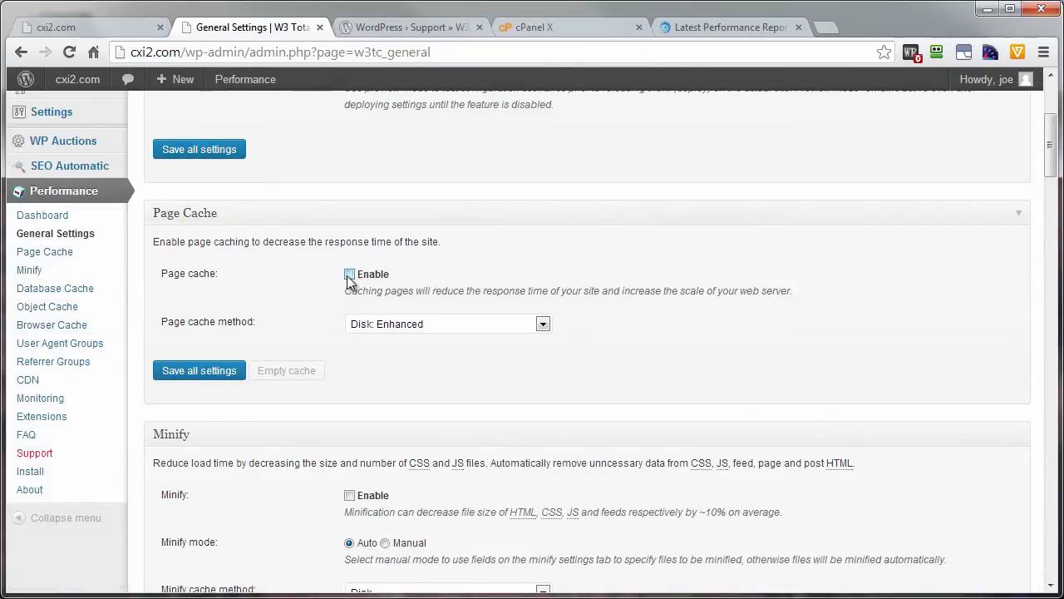
# Step: In the Page Cache settings, enable caching of feeds, caching of SSL requests, and caching requests only for the cxi2.com site address
pyautogui.click(27, 254)
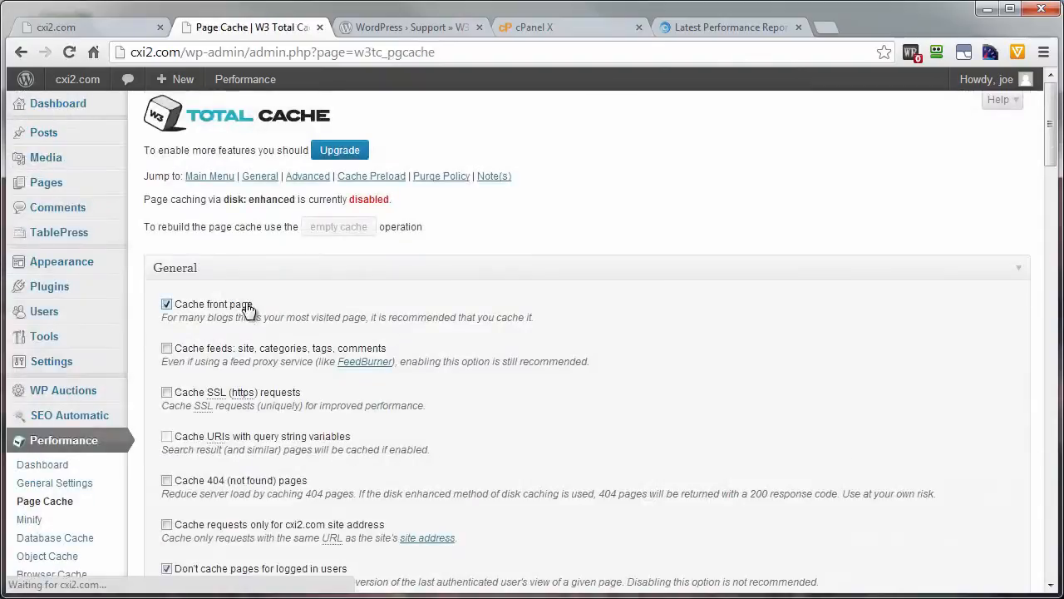
pyautogui.click(166, 347)
pyautogui.click(167, 392)
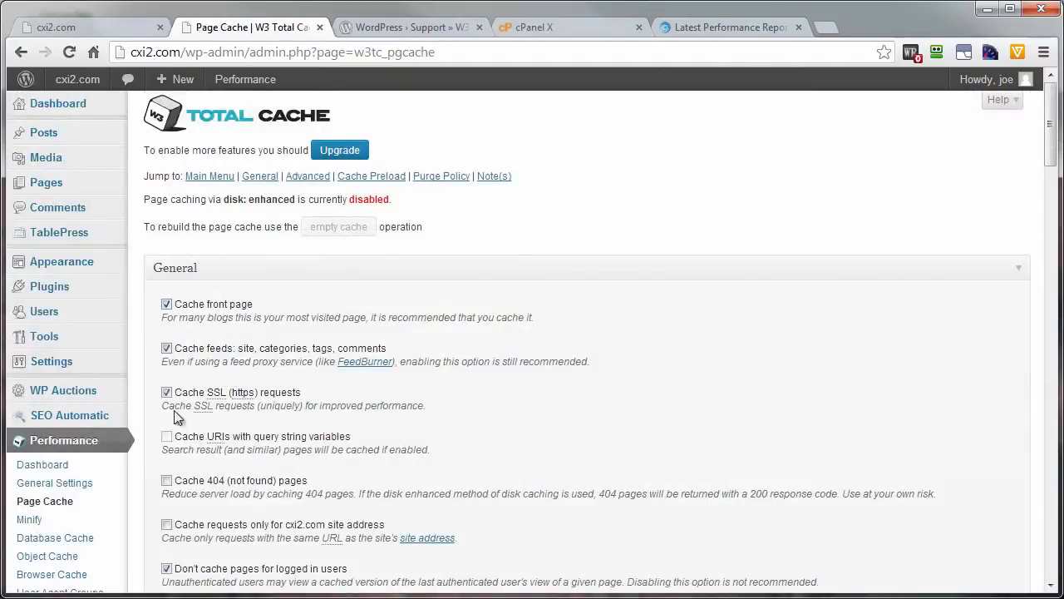
pyautogui.scroll(-2, 208, 441)
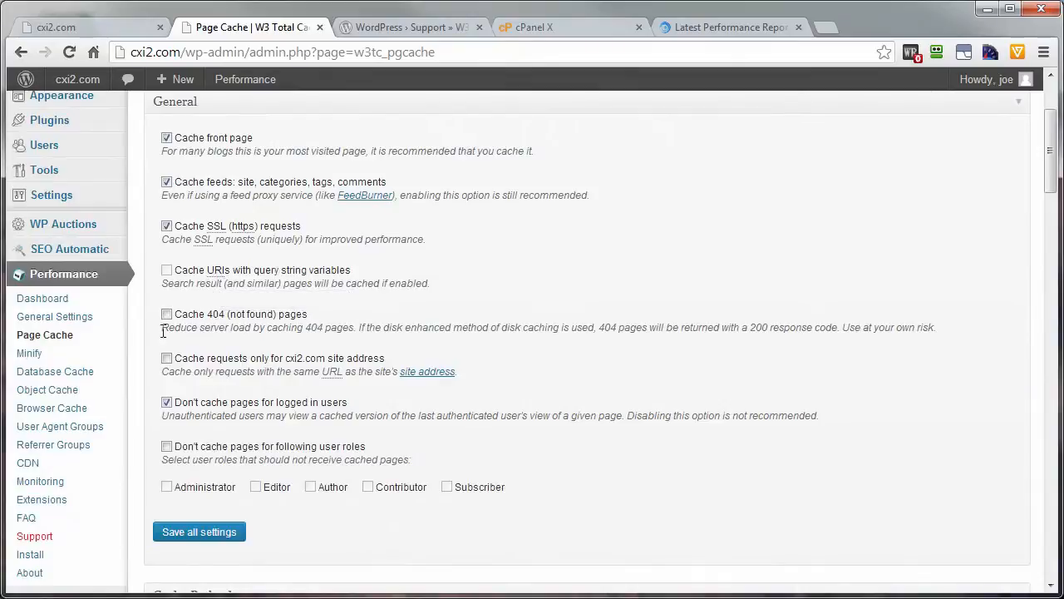
pyautogui.click(166, 358)
# Step: Check the Cache Preload and Purge Policy sections and save all the Page Cache settings
pyautogui.scroll(-4, 593, 500)
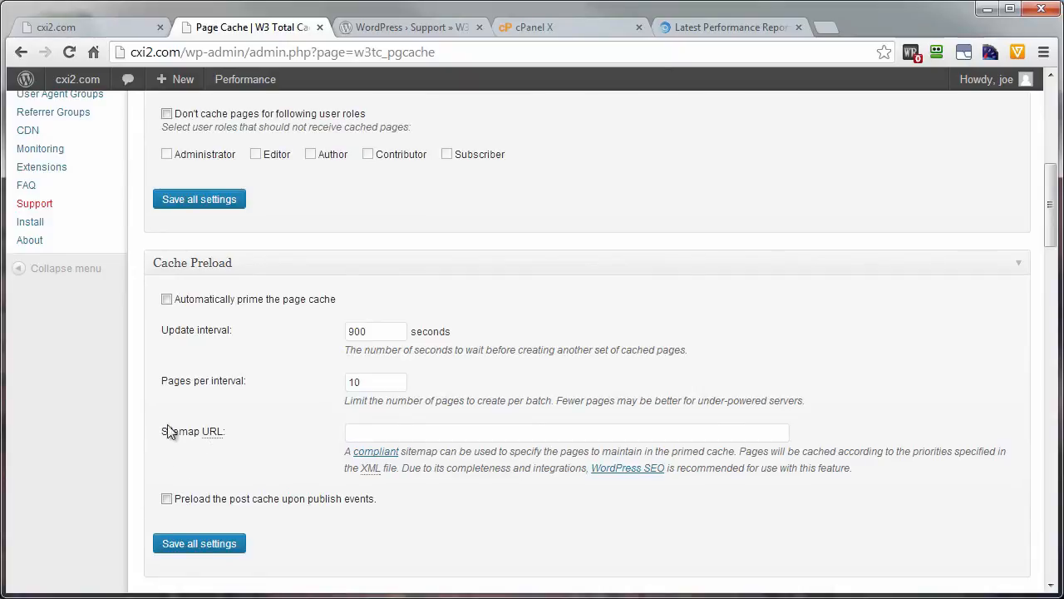
pyautogui.scroll(-5, 274, 428)
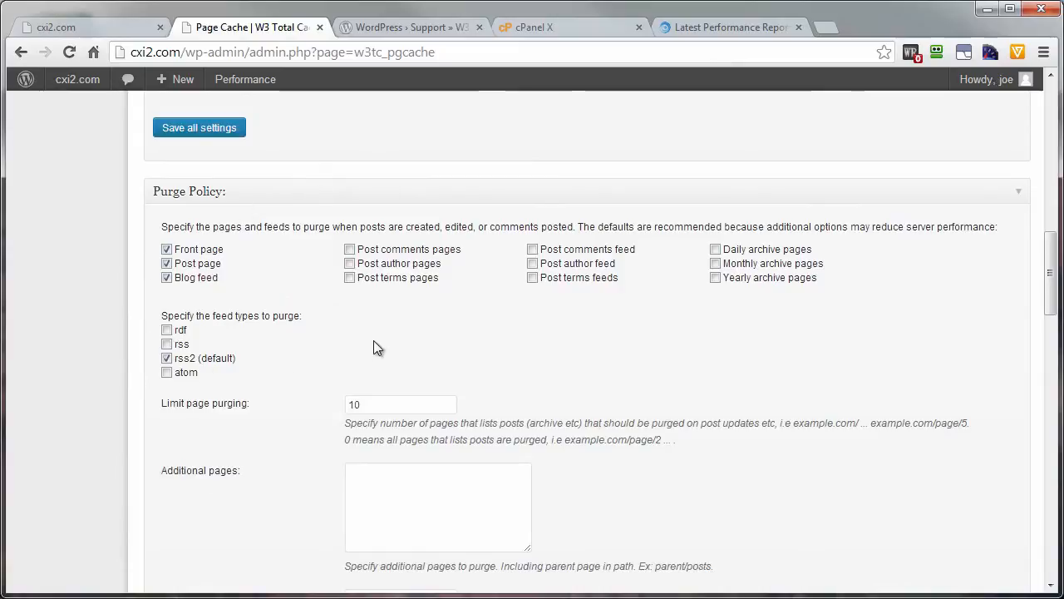
pyautogui.scroll(-12, 374, 347)
pyautogui.scroll(-6, 266, 499)
pyautogui.click(184, 379)
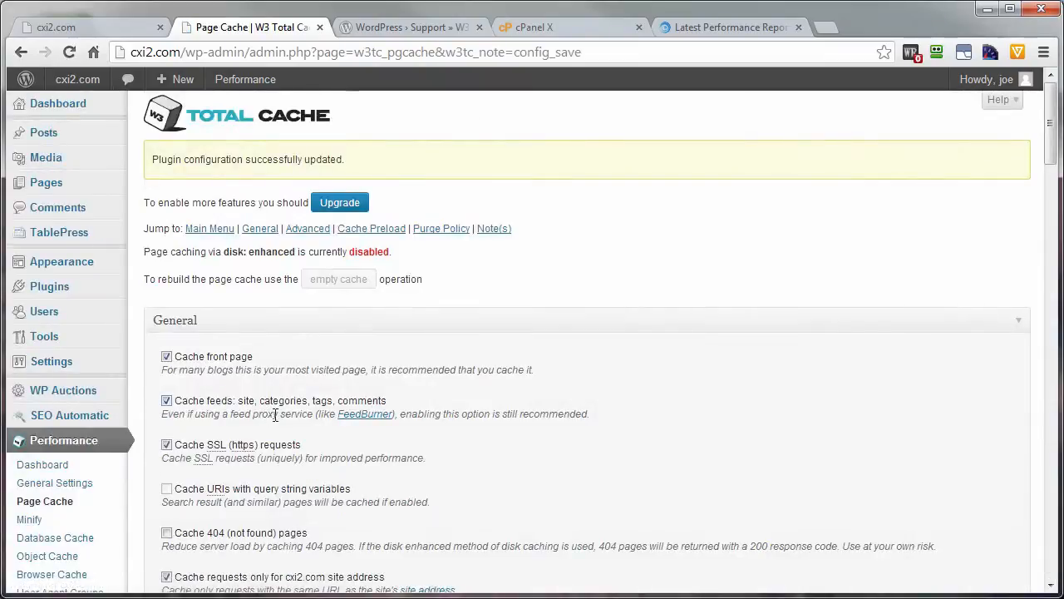
# Step: Open the W3 Total Cache Minify settings and enable HTML minification in the HTML & XML section
pyautogui.scroll(-2, 274, 413)
pyautogui.click(26, 360)
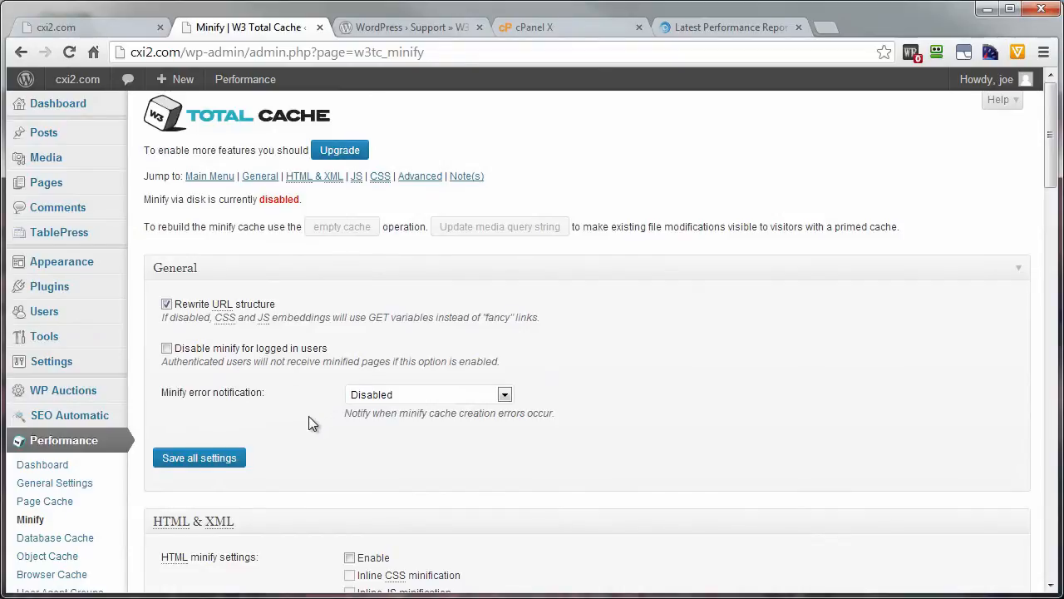
pyautogui.scroll(-1, 309, 416)
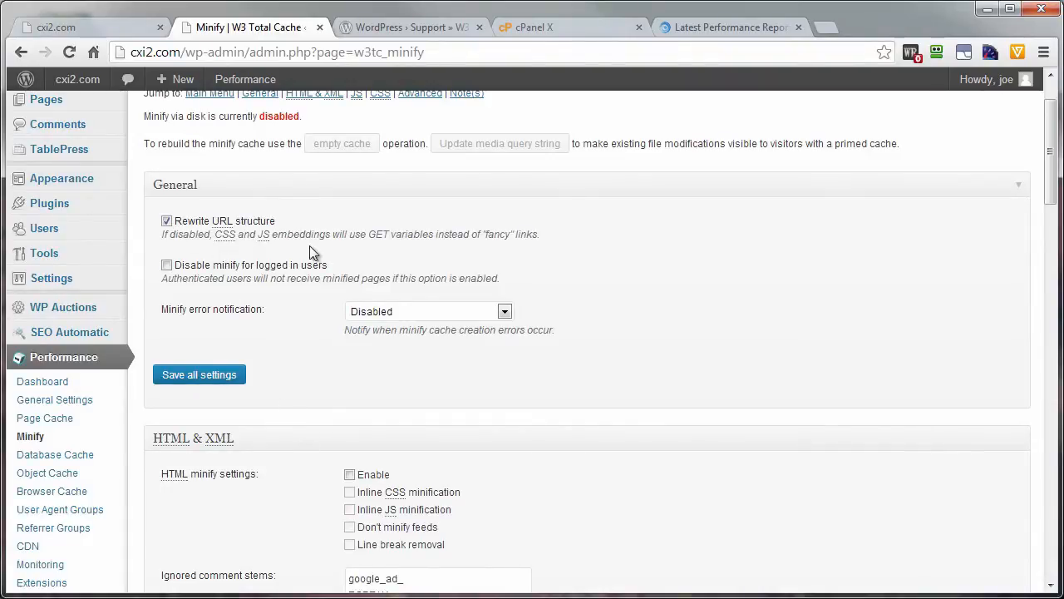
pyautogui.scroll(-2, 335, 500)
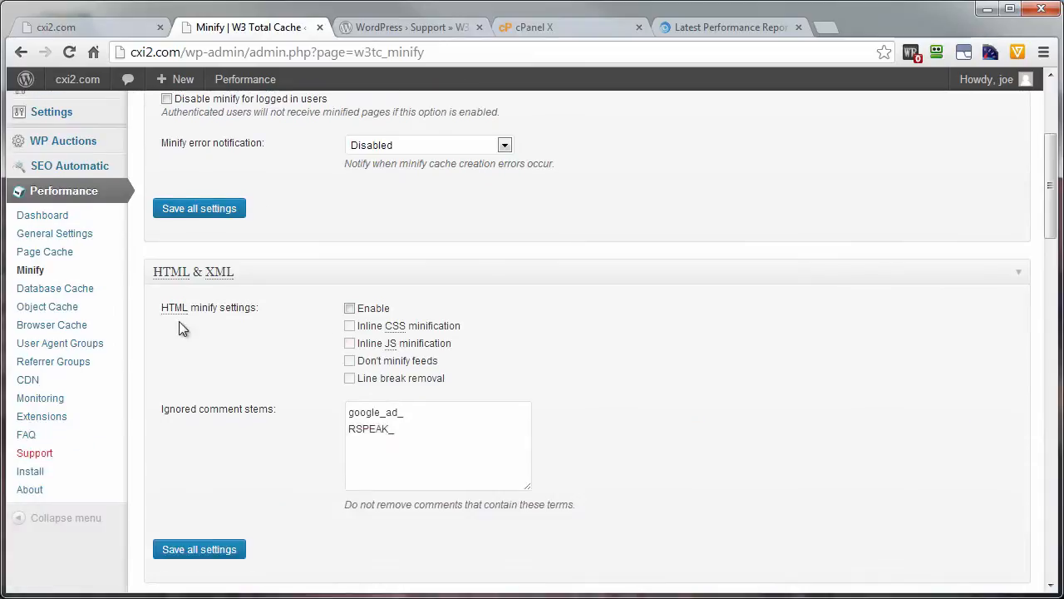
pyautogui.click(348, 308)
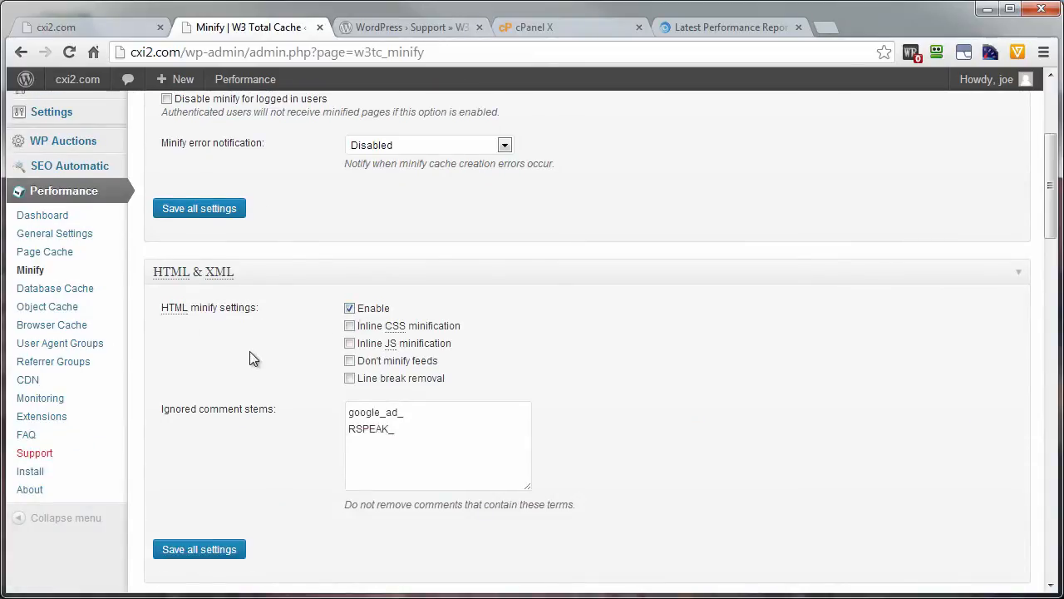
# Step: Check the JS, CSS and Advanced sections of the Minify settings and save all the settings
pyautogui.scroll(-5, 254, 359)
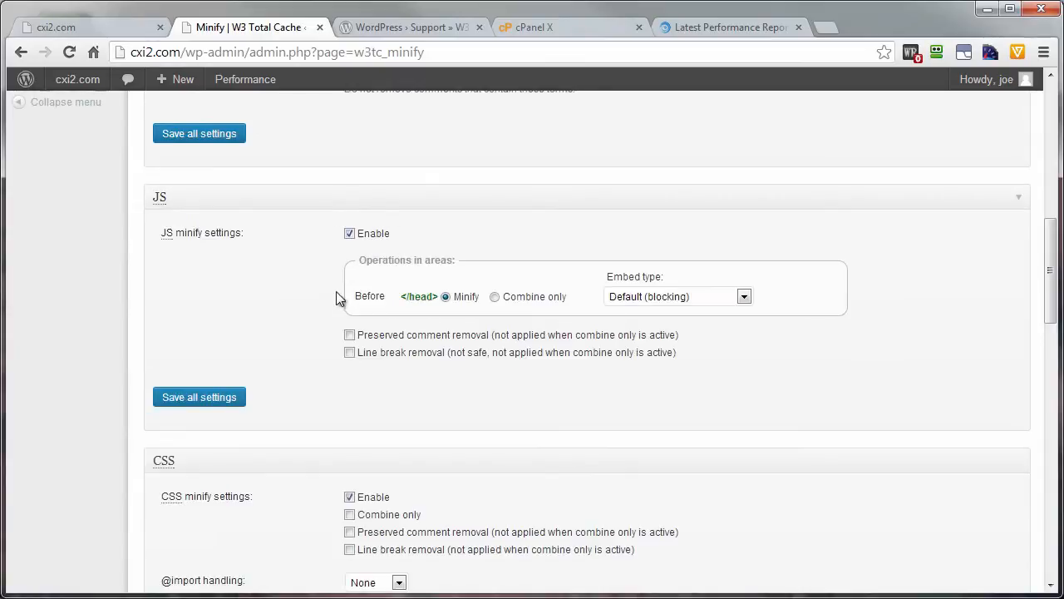
pyautogui.scroll(-3, 303, 449)
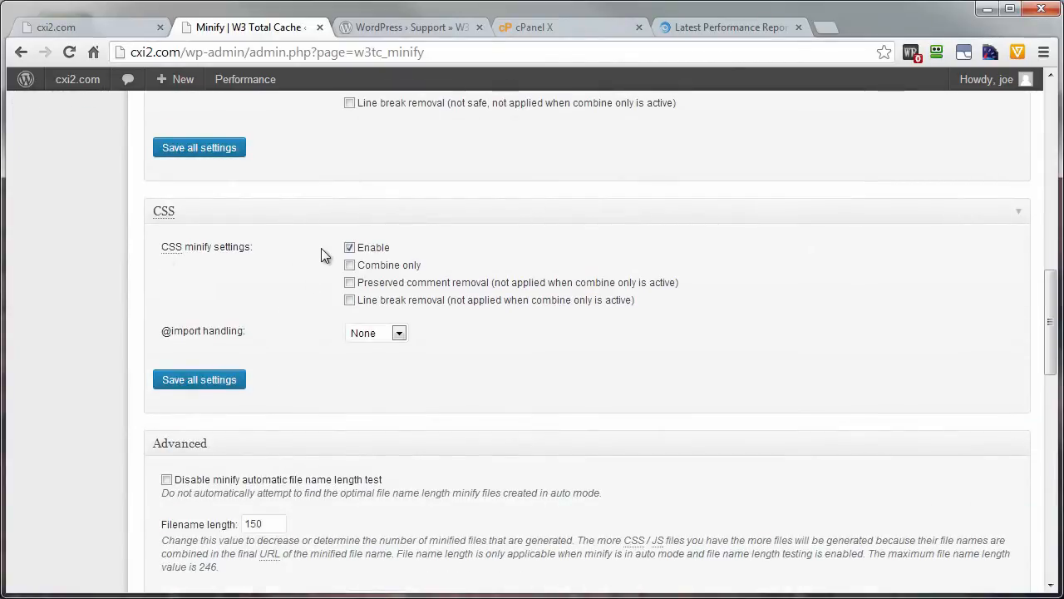
pyautogui.scroll(-5, 295, 333)
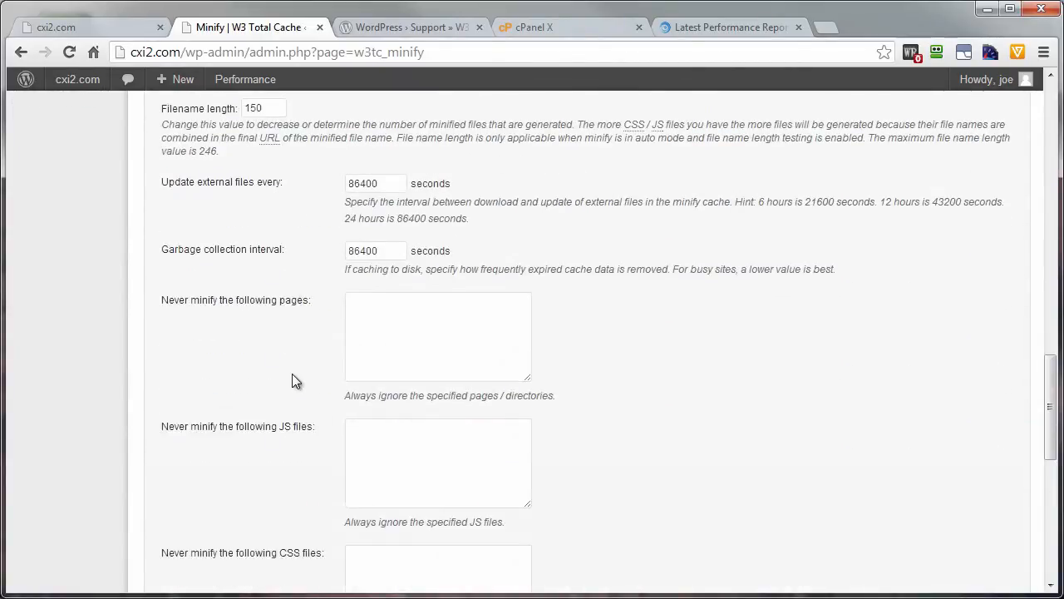
pyautogui.scroll(2, 288, 405)
pyautogui.scroll(-5, 266, 411)
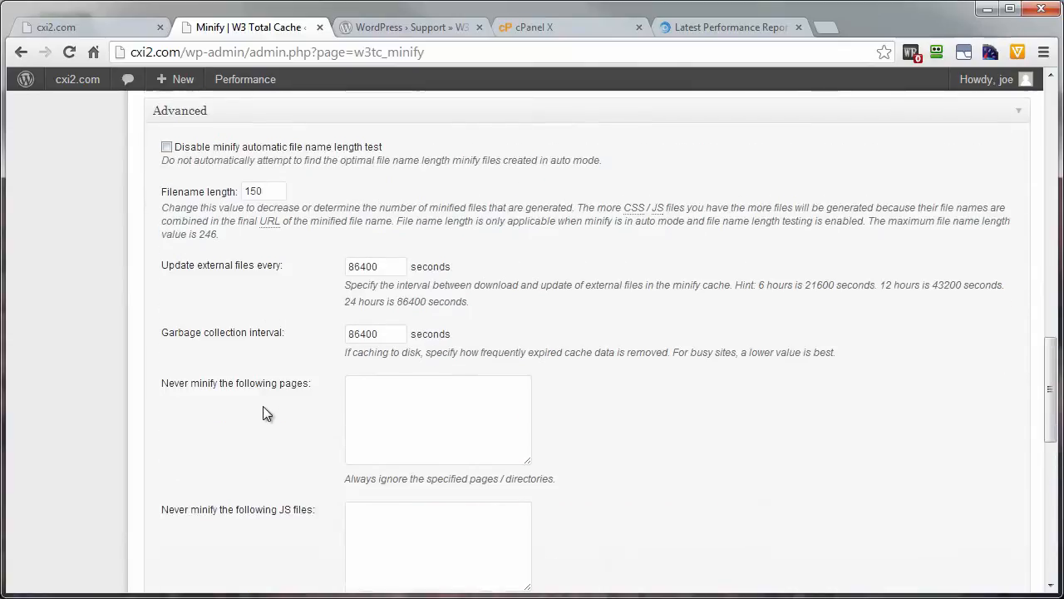
pyautogui.scroll(-4, 263, 426)
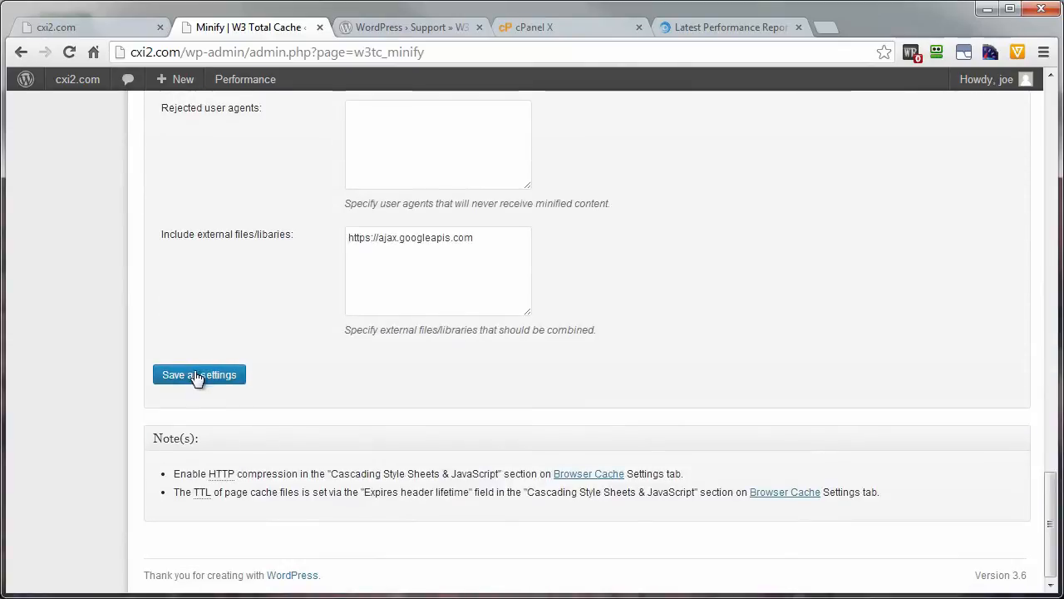
pyautogui.click(190, 383)
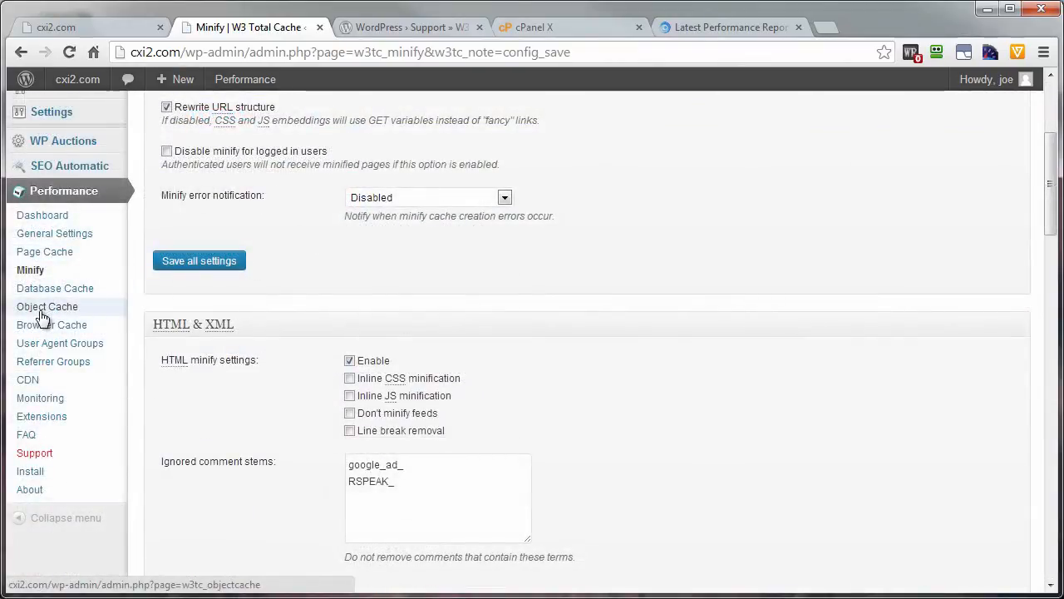
# Step: Review the advanced options on the Database Cache and Object Cache settings pages
pyautogui.click(43, 297)
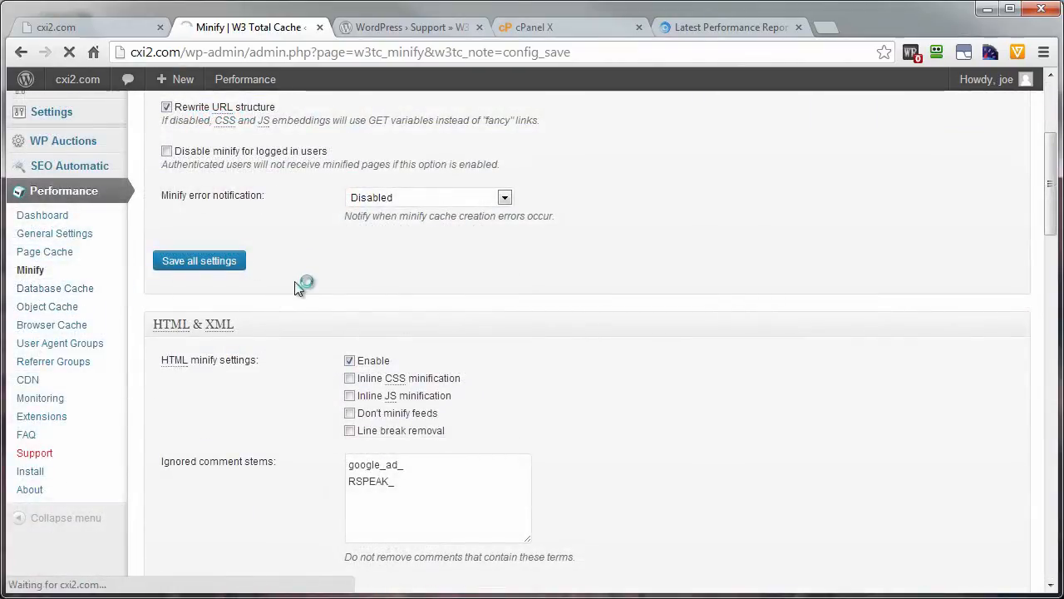
pyautogui.scroll(-3, 297, 381)
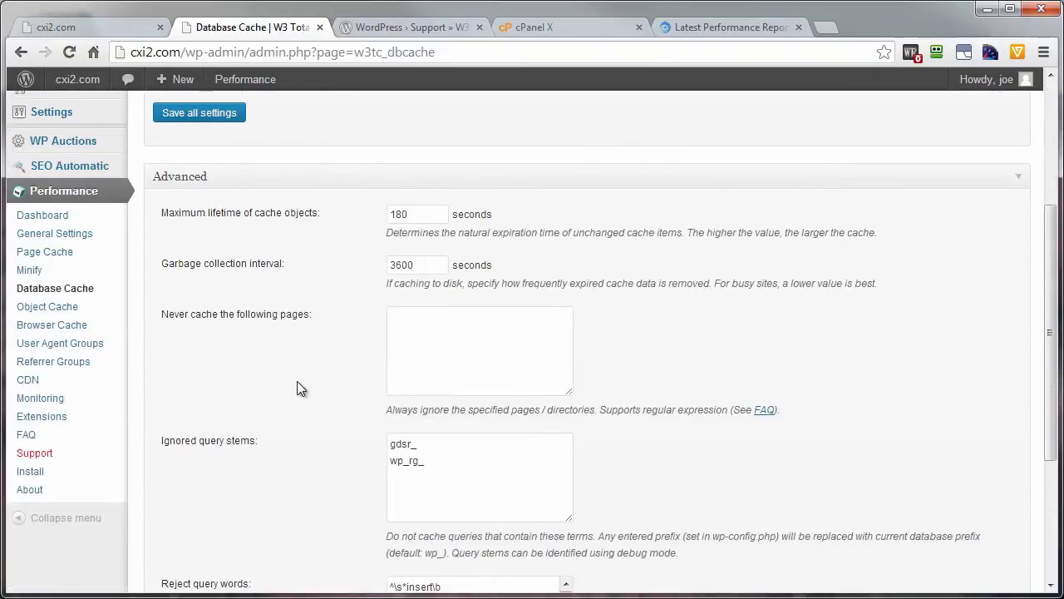
pyautogui.scroll(-1, 322, 312)
pyautogui.scroll(-2, 323, 314)
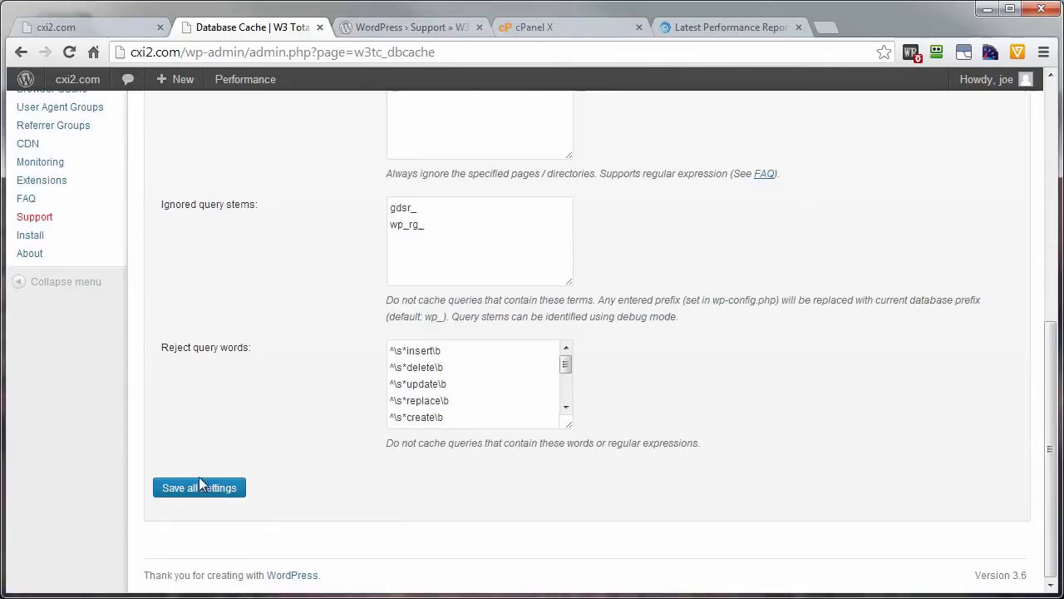
pyautogui.scroll(2, 305, 375)
pyautogui.click(42, 240)
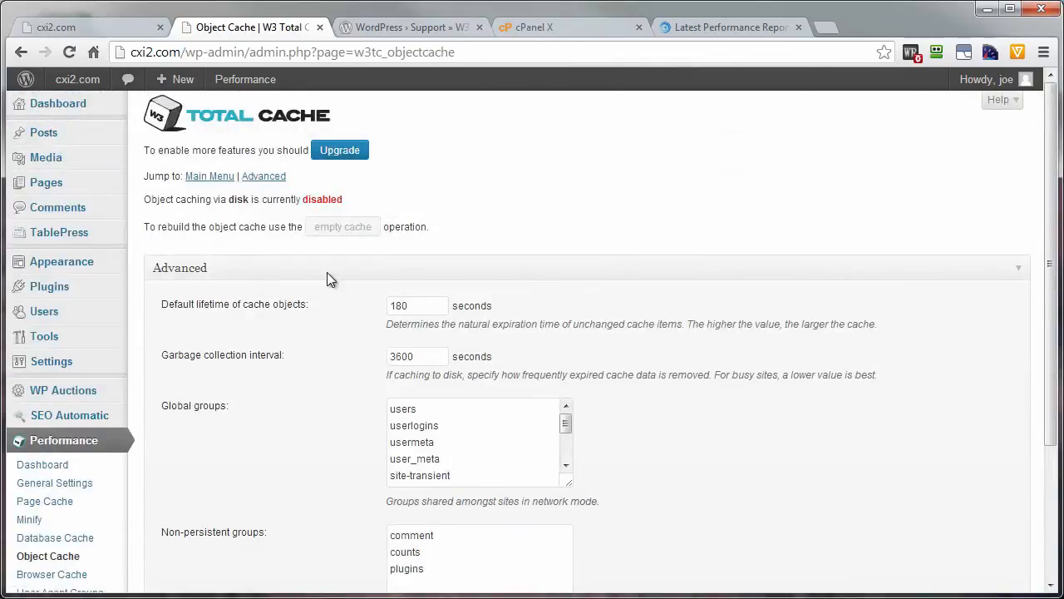
pyautogui.scroll(-3, 304, 393)
pyautogui.scroll(1, 302, 412)
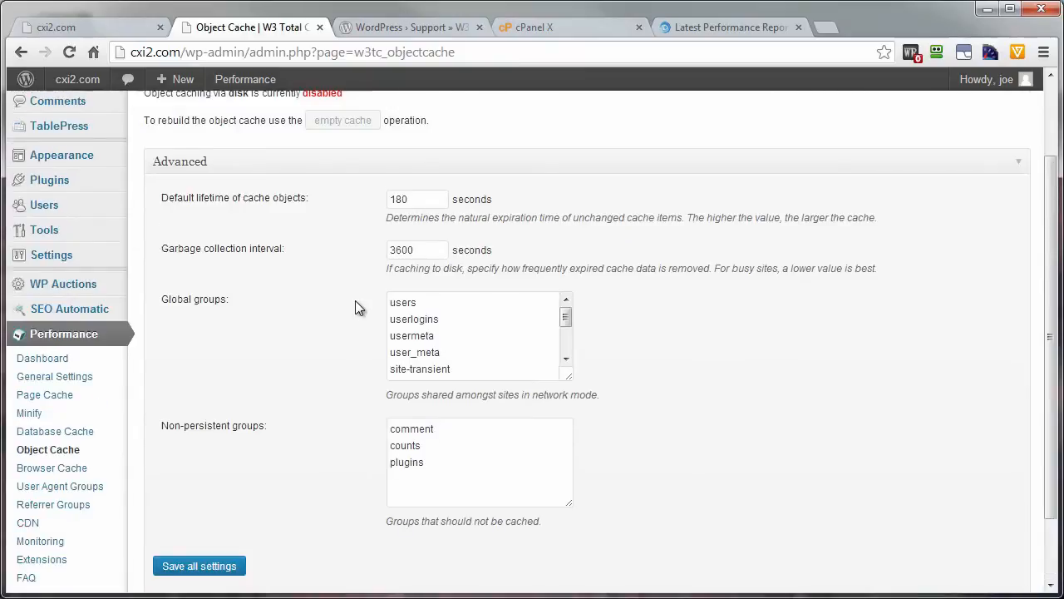
# Step: In the general Browser Cache settings, enable the expires header, cache control header, entity tag (eTag) and W3 Total Cache header
pyautogui.click(23, 472)
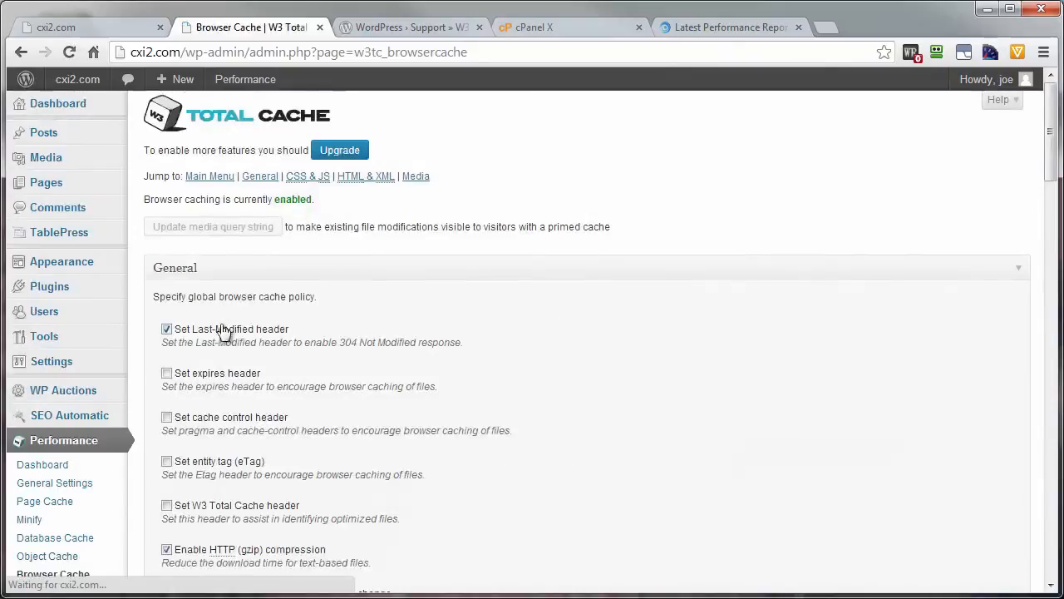
pyautogui.scroll(-2, 315, 328)
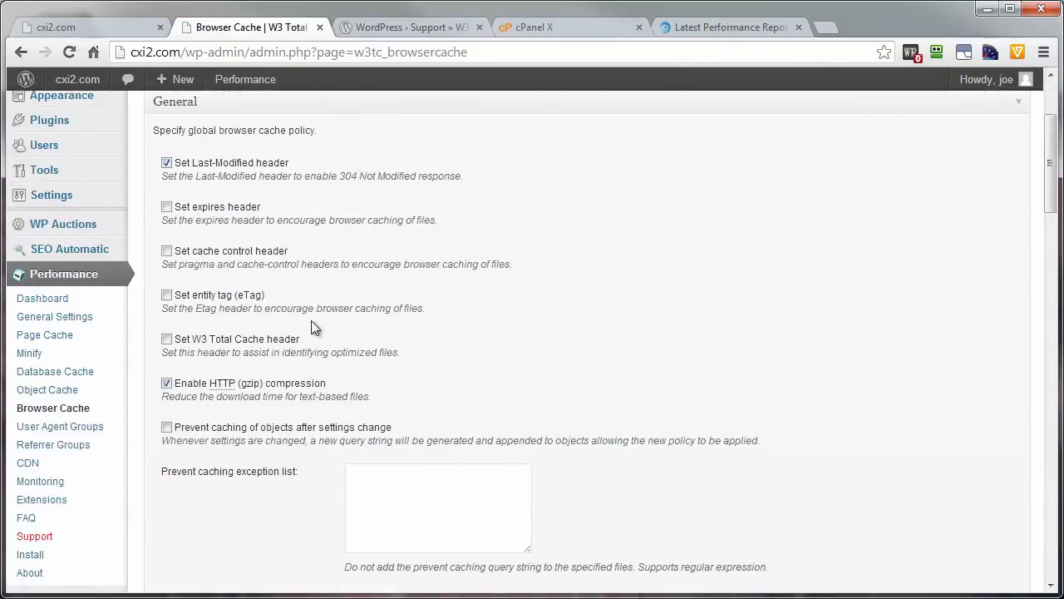
pyautogui.click(166, 207)
pyautogui.click(167, 251)
pyautogui.click(166, 295)
pyautogui.click(166, 339)
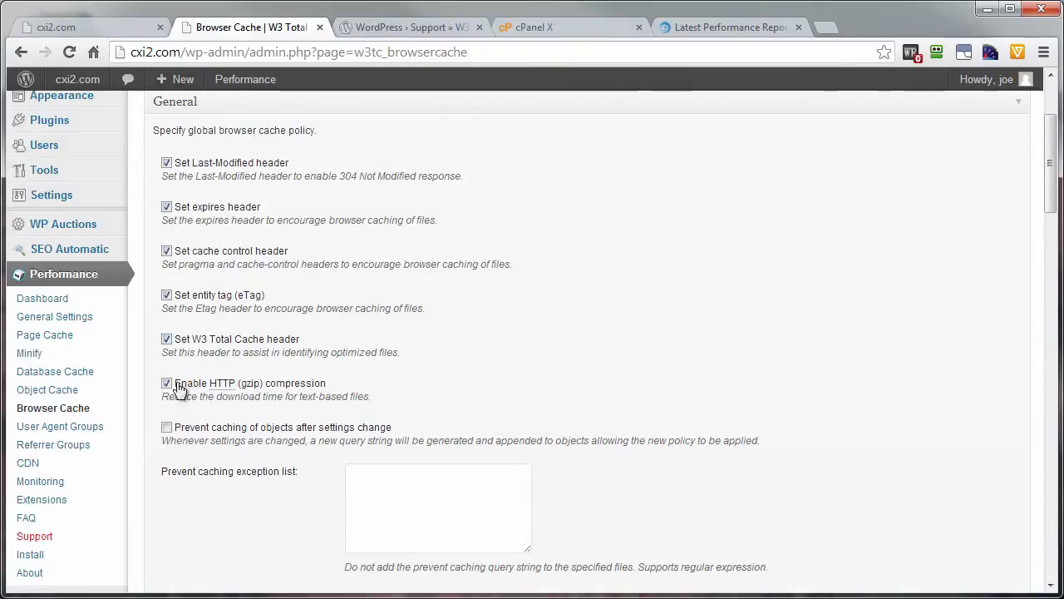
# Step: Enable preventing caching of objects after settings change and disabling cookies for static files in the general Browser Cache policy
pyautogui.click(167, 426)
pyautogui.scroll(-1, 279, 422)
pyautogui.scroll(-2, 283, 419)
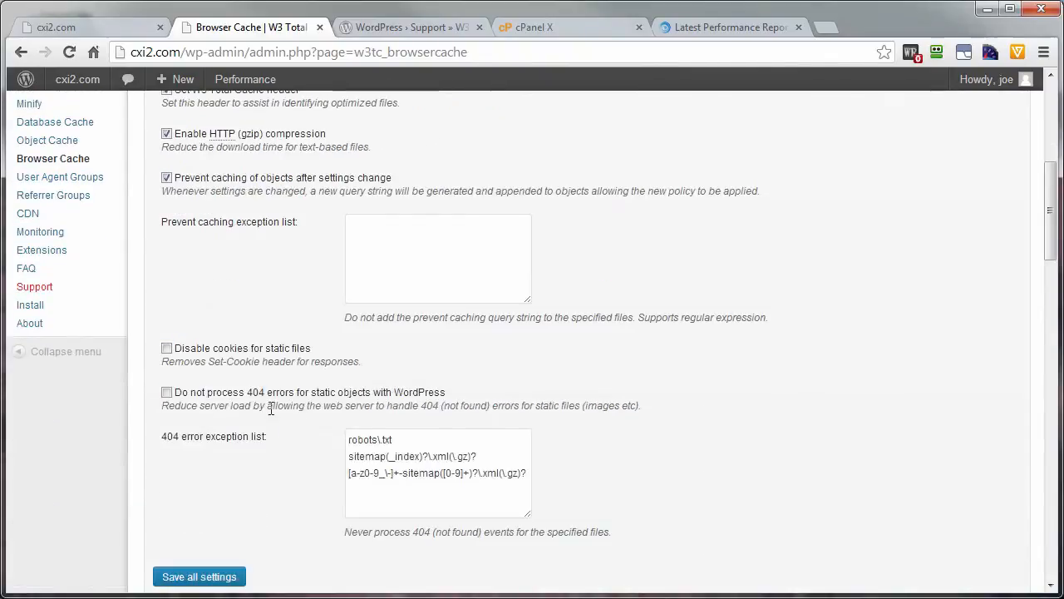
pyautogui.click(166, 349)
# Step: Check the browser cache policies for CSS & JS, HTML & XML and media files, and save all the settings
pyautogui.scroll(-3, 241, 366)
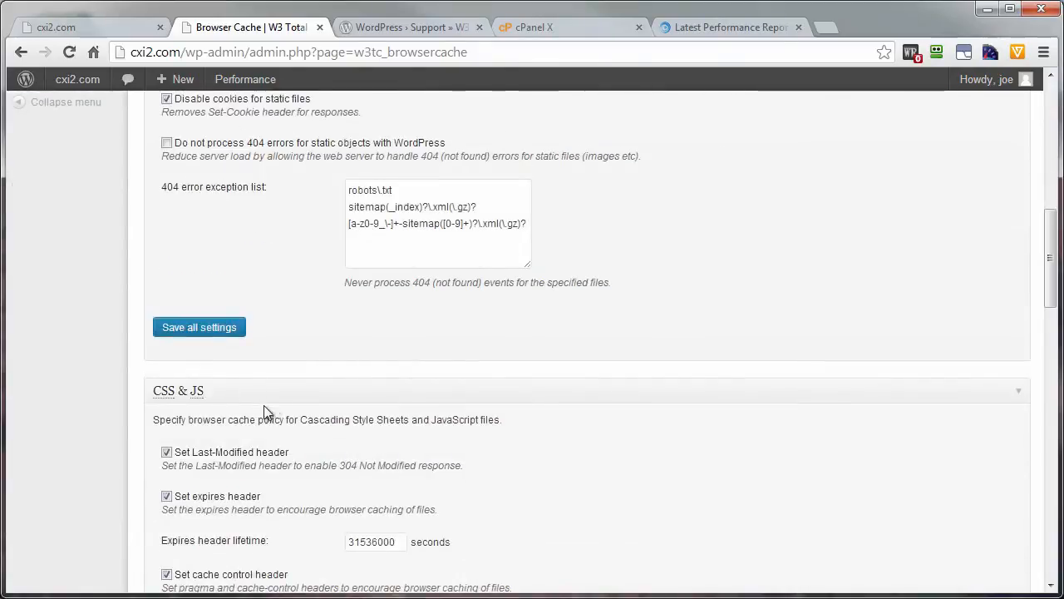
pyautogui.scroll(-8, 267, 405)
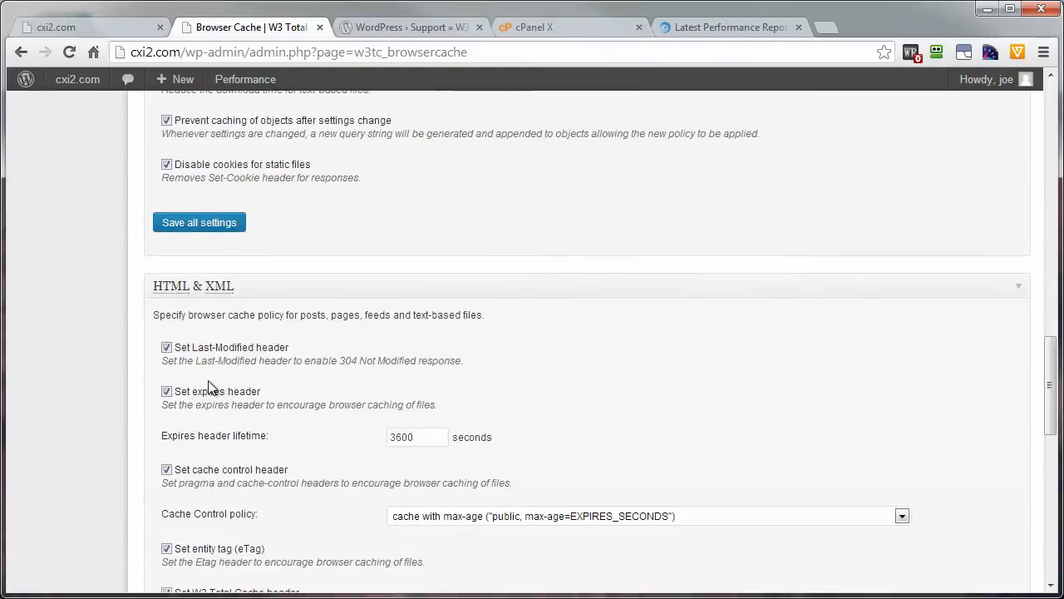
pyautogui.scroll(-9, 204, 415)
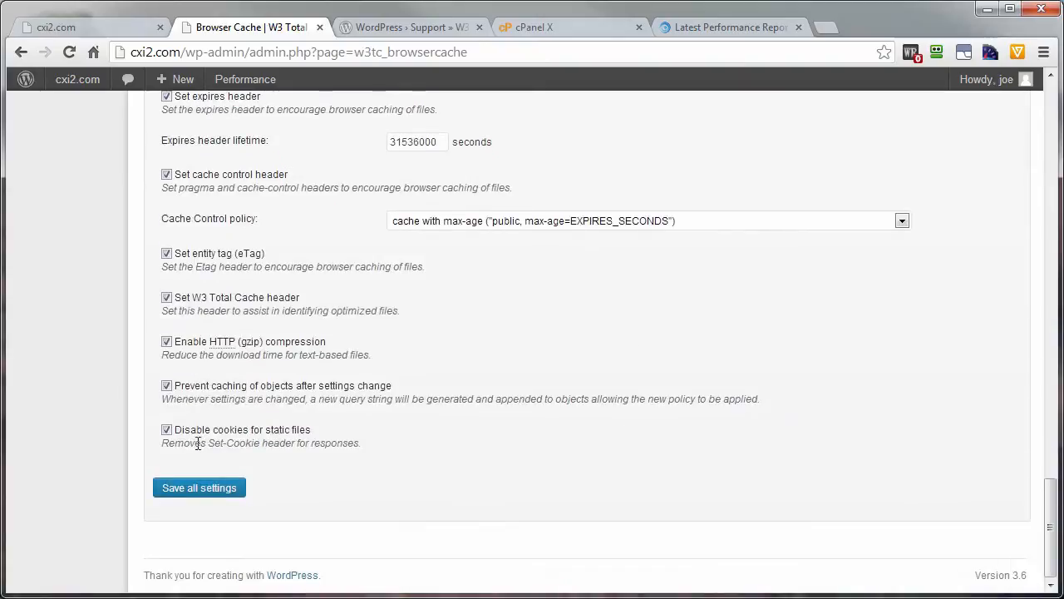
pyautogui.click(190, 488)
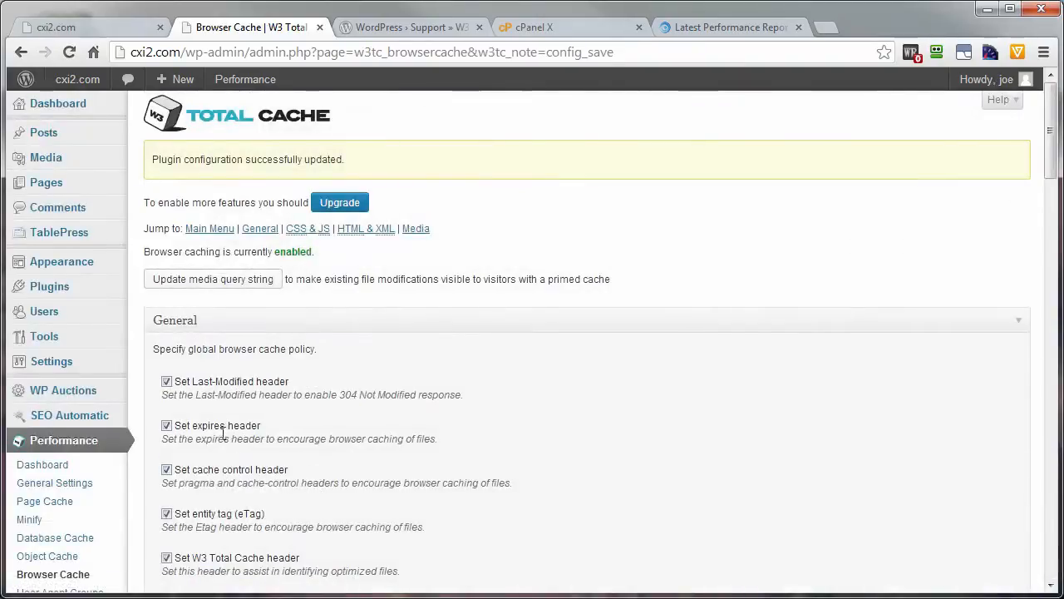
# Step: In the W3 Total Cache General Settings, enable the page cache with the Disk: Enhanced method
pyautogui.scroll(-1, 187, 466)
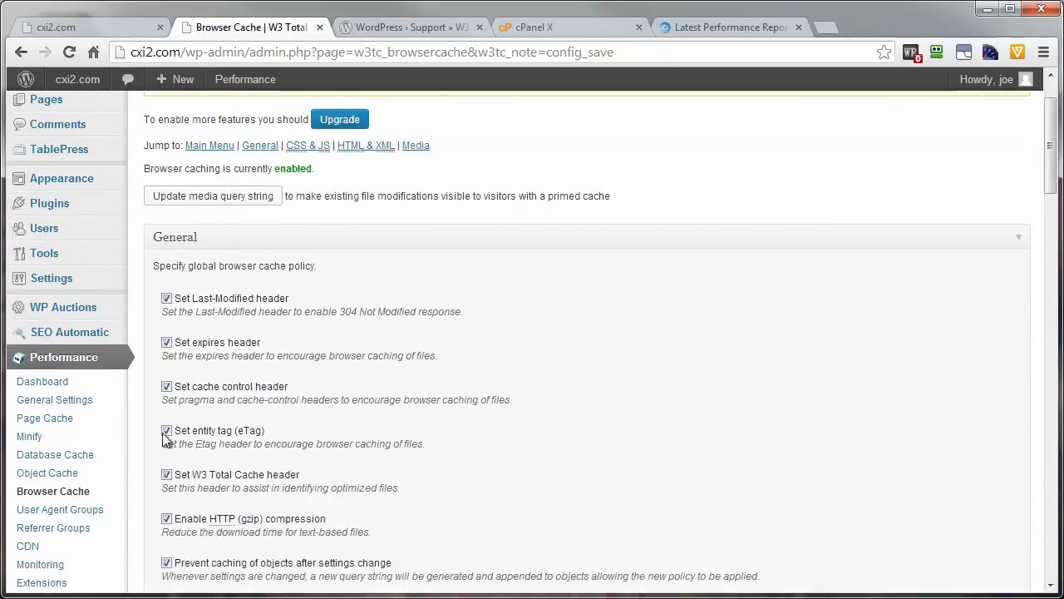
pyautogui.click(42, 401)
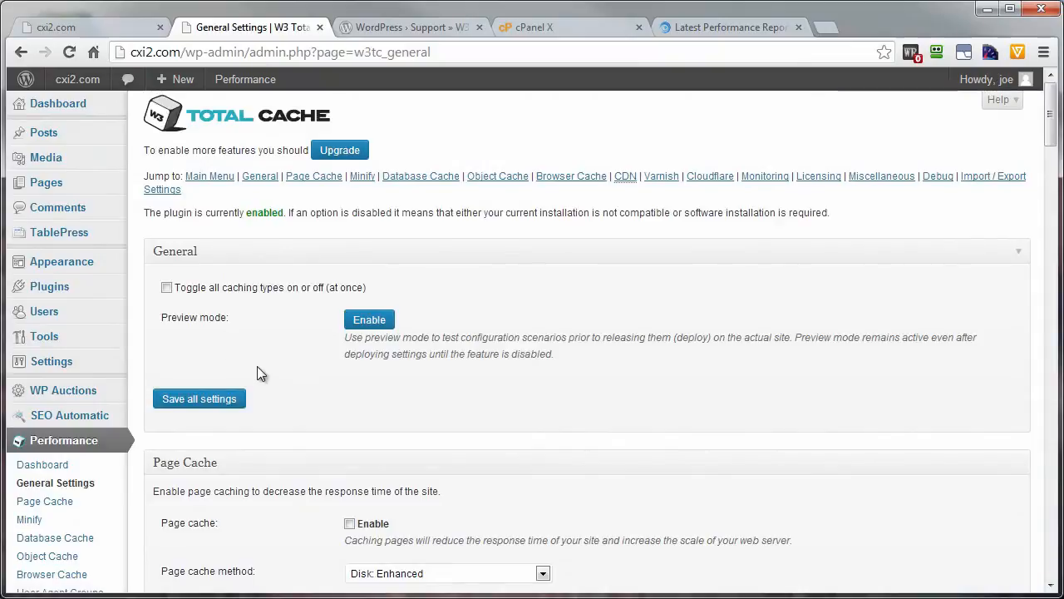
pyautogui.scroll(-3, 266, 379)
pyautogui.click(350, 274)
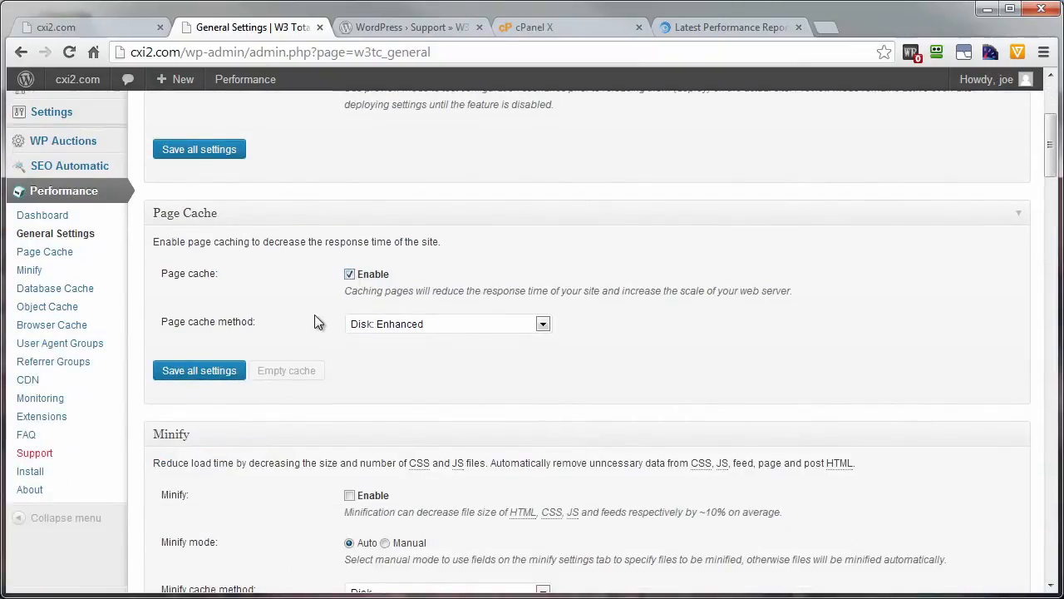
pyautogui.click(455, 326)
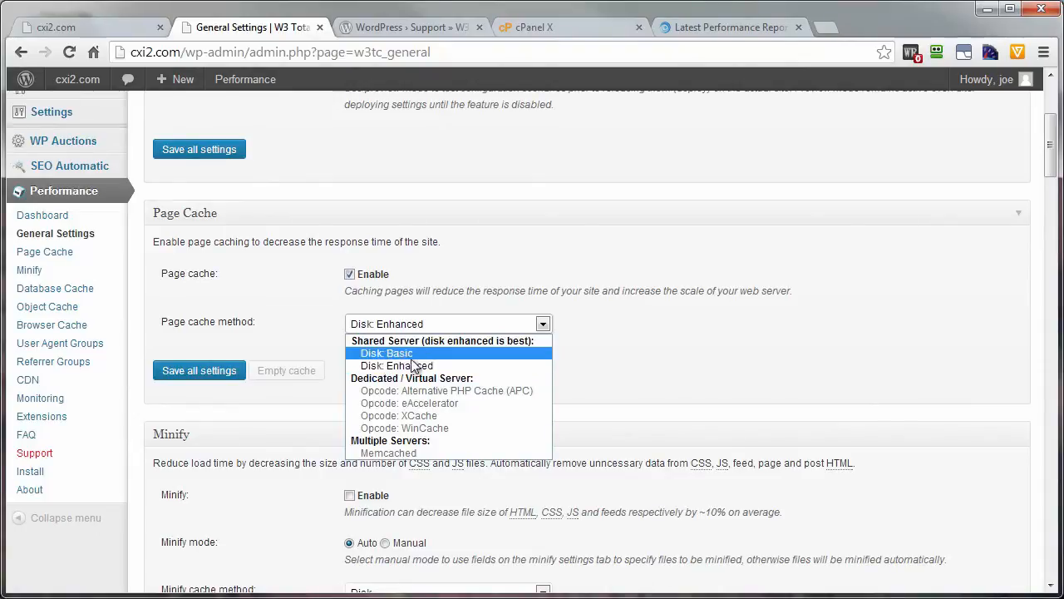
pyautogui.click(366, 363)
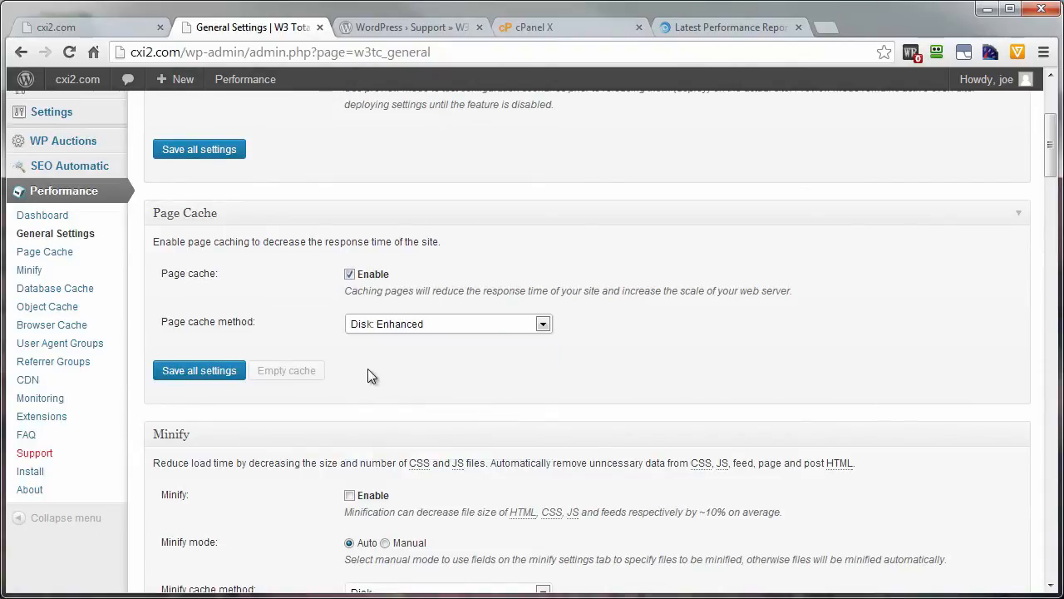
# Step: Enable Minify, the Database Cache and the Object Cache in the General Settings
pyautogui.scroll(-3, 367, 368)
pyautogui.click(350, 247)
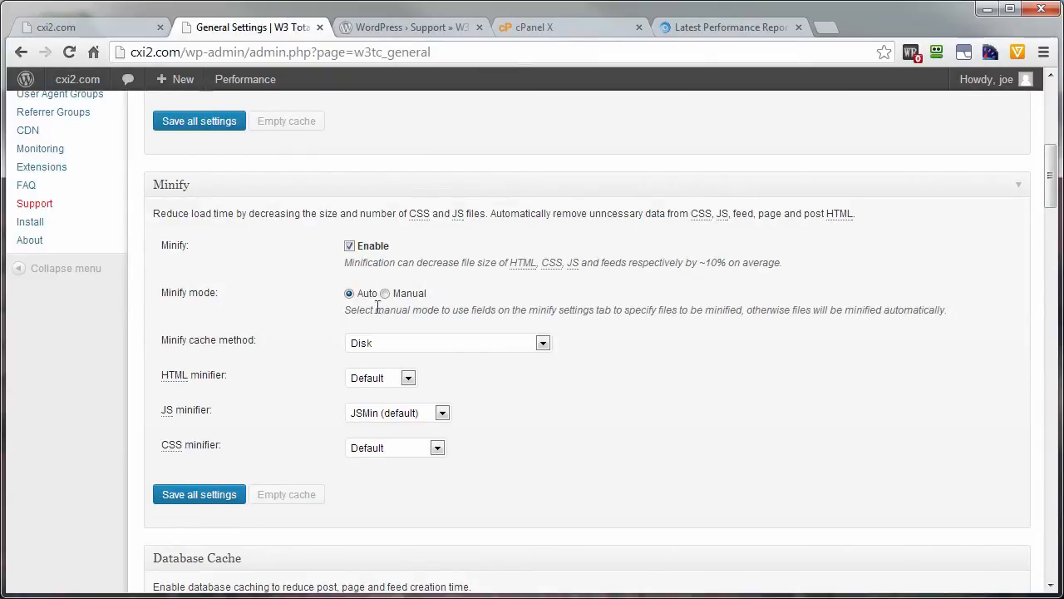
pyautogui.scroll(-4, 266, 336)
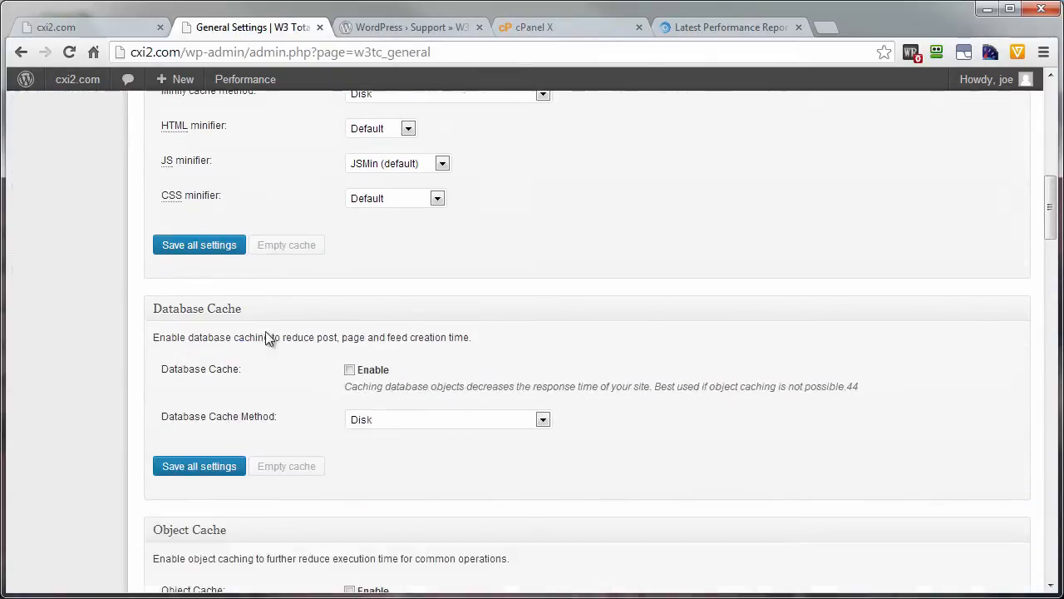
pyautogui.click(349, 287)
pyautogui.scroll(-3, 275, 366)
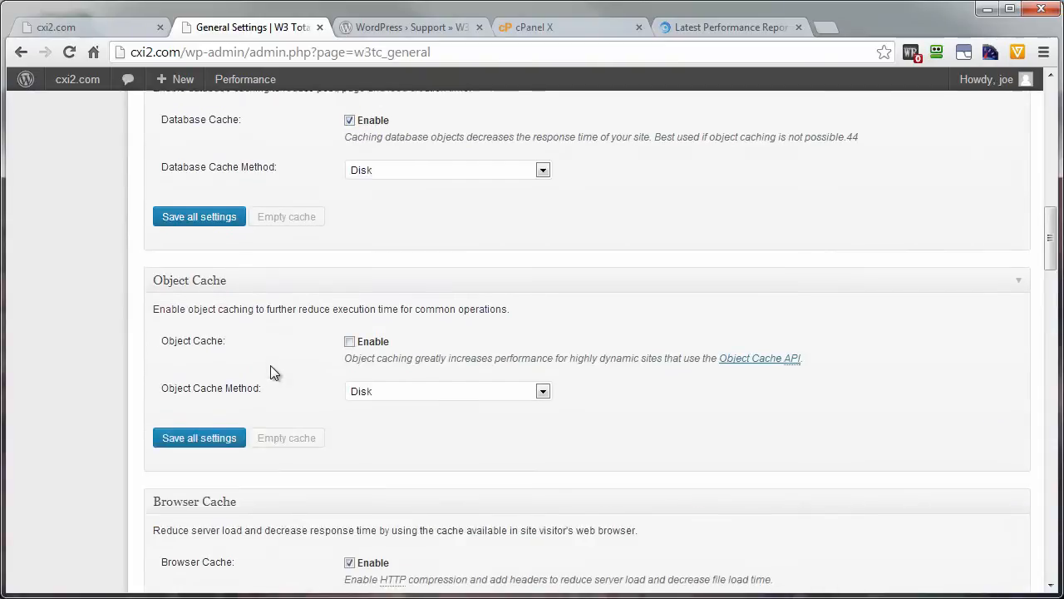
pyautogui.click(350, 259)
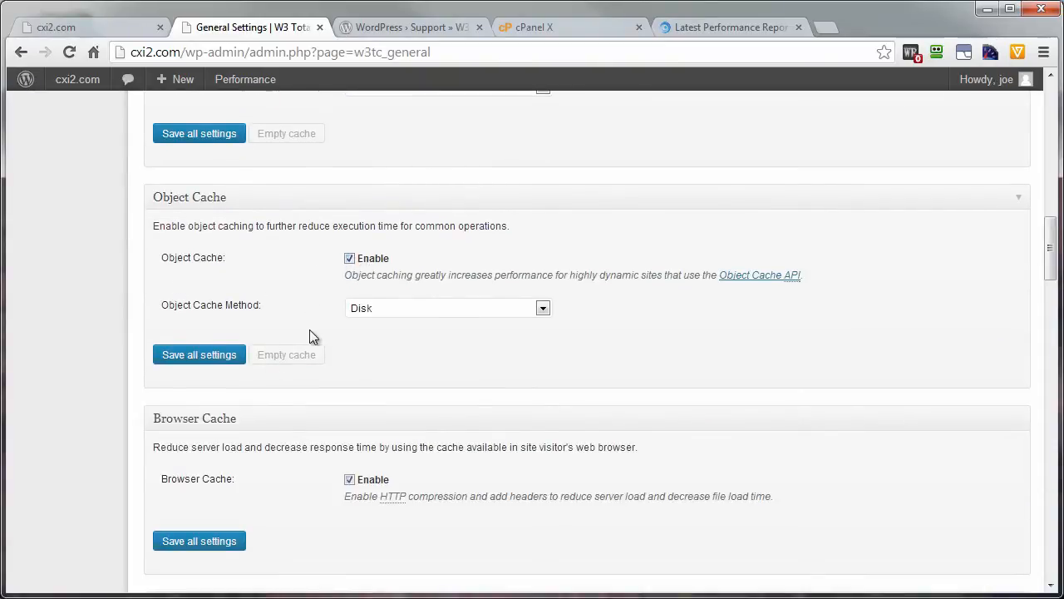
# Step: Check the Browser Cache section and the available CDN types in the W3 Total Cache General Settings
pyautogui.scroll(-2, 309, 338)
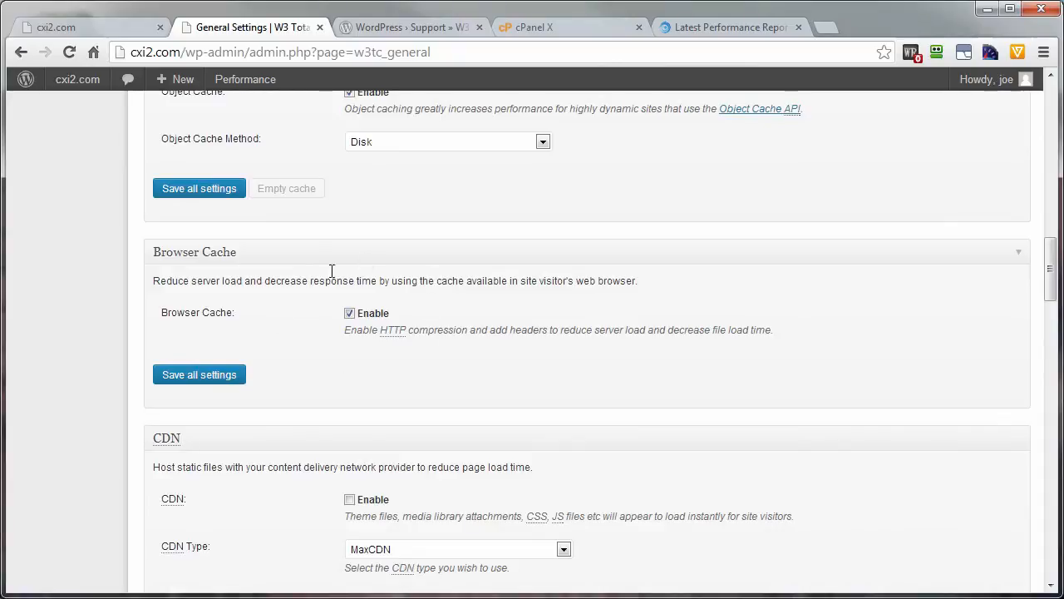
pyautogui.scroll(-3, 319, 301)
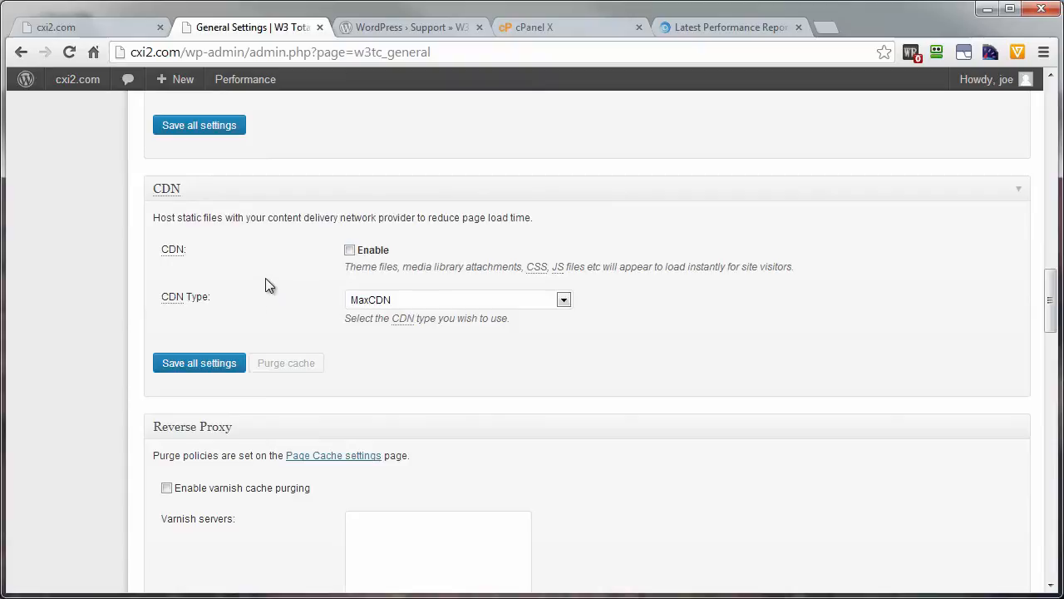
pyautogui.click(409, 301)
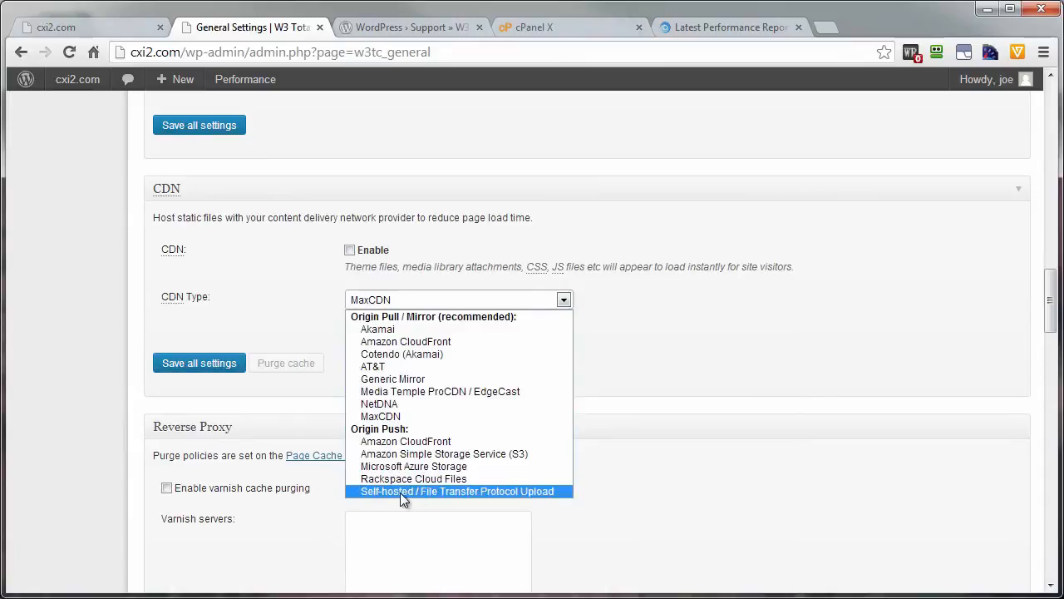
pyautogui.click(246, 305)
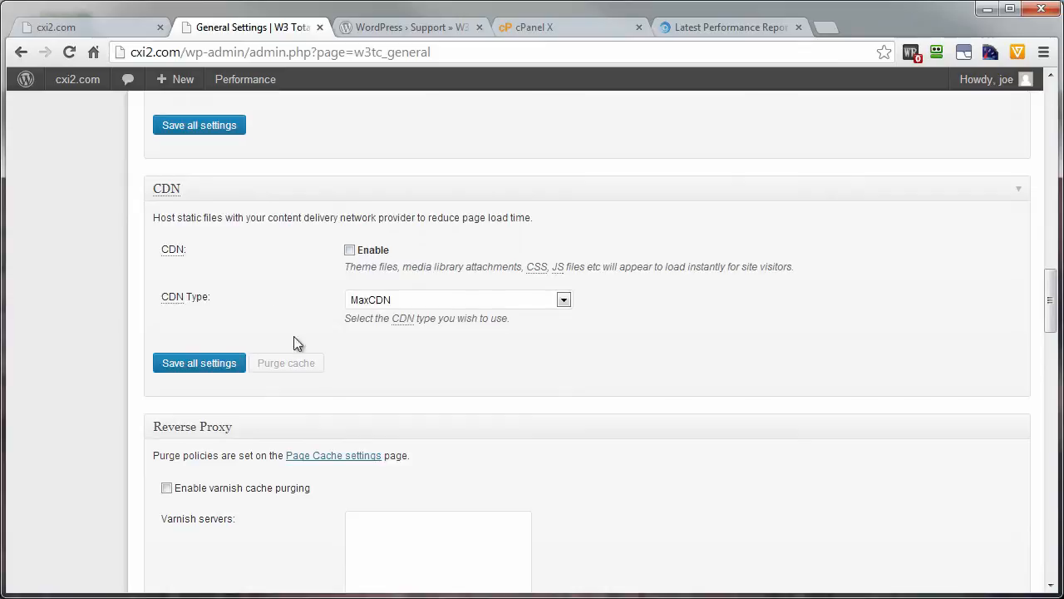
# Step: Review the Reverse Proxy, CloudFlare, Monitoring and Licensing sections of the General Settings
pyautogui.scroll(-3, 307, 404)
pyautogui.scroll(-1, 308, 405)
pyautogui.scroll(1, 253, 290)
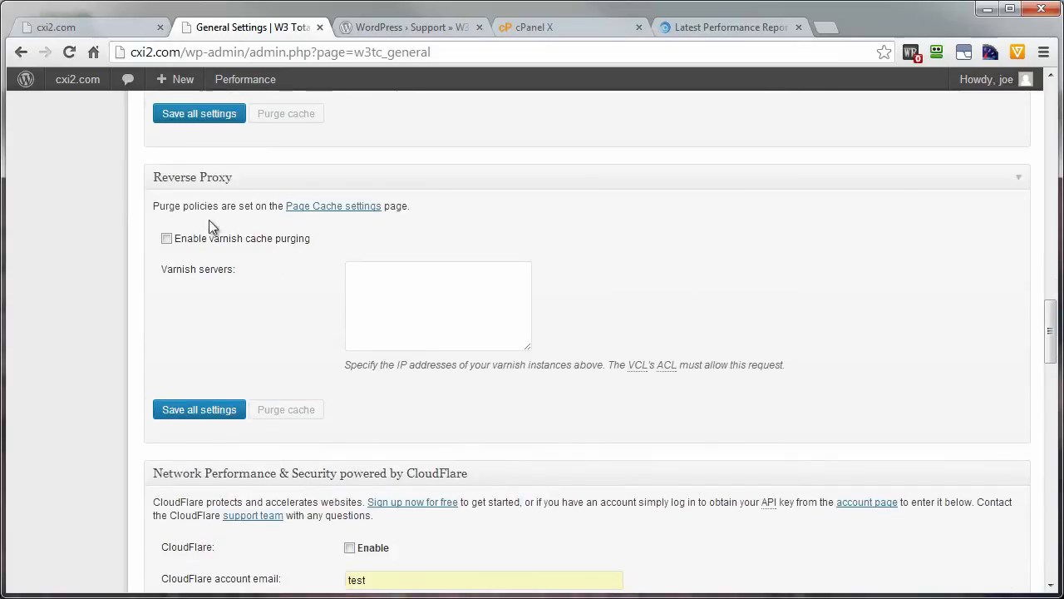
pyautogui.scroll(-4, 301, 381)
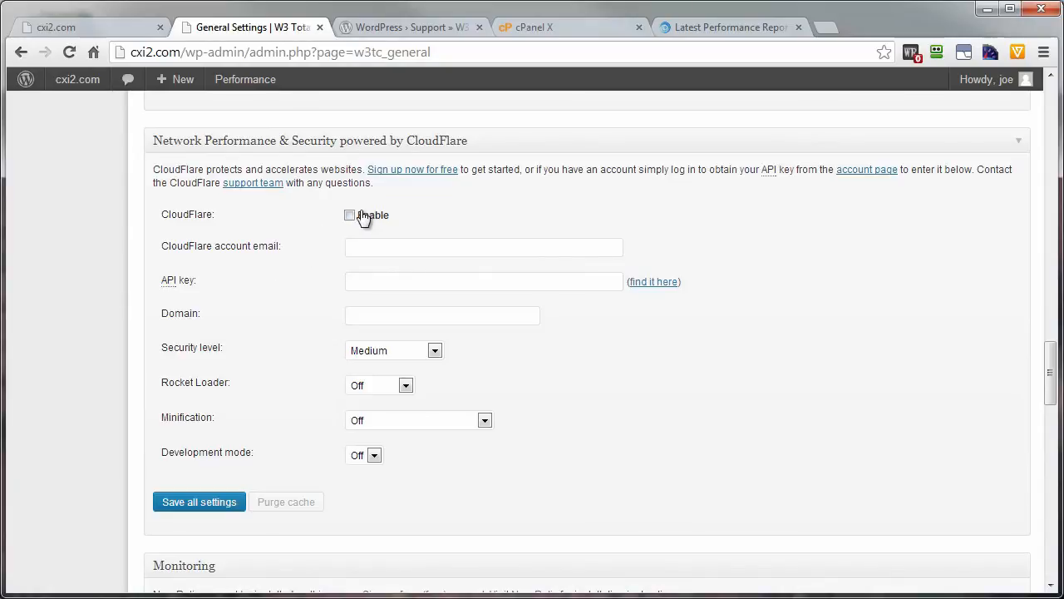
pyautogui.scroll(-2, 280, 398)
pyautogui.scroll(-2, 281, 401)
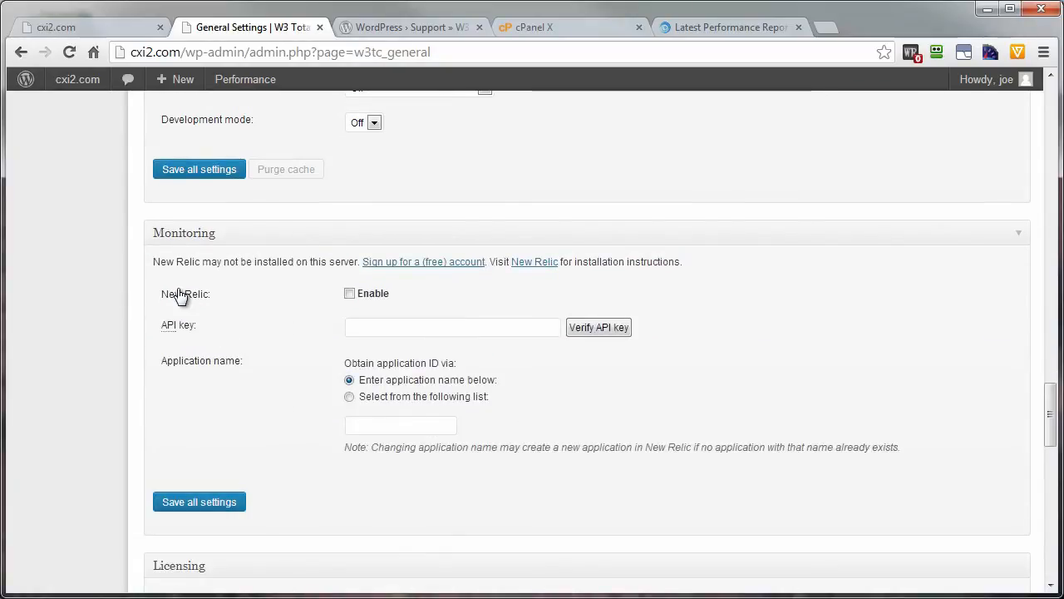
pyautogui.scroll(-4, 299, 328)
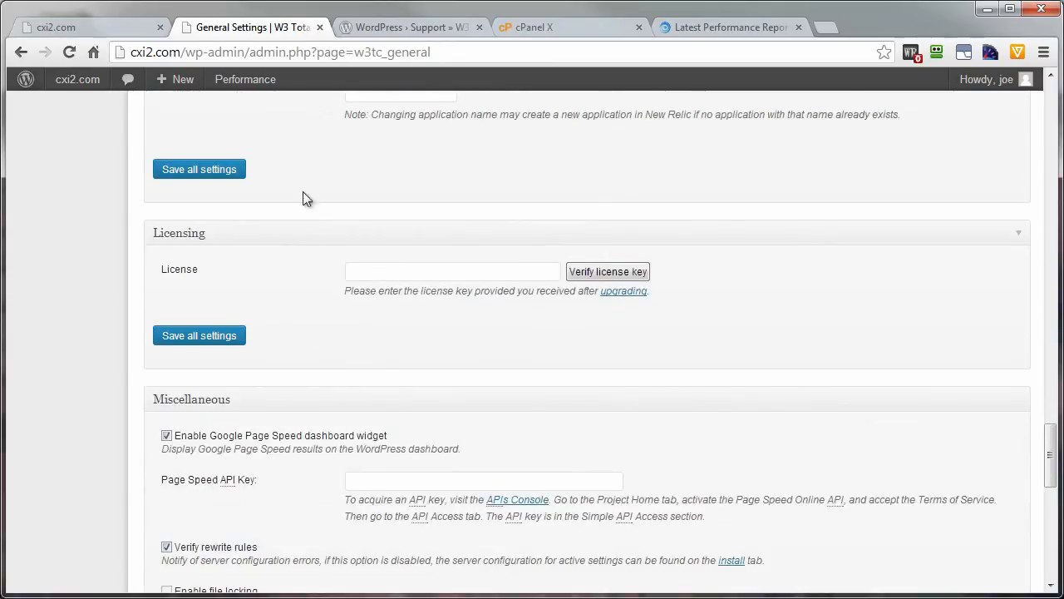
pyautogui.scroll(-3, 287, 356)
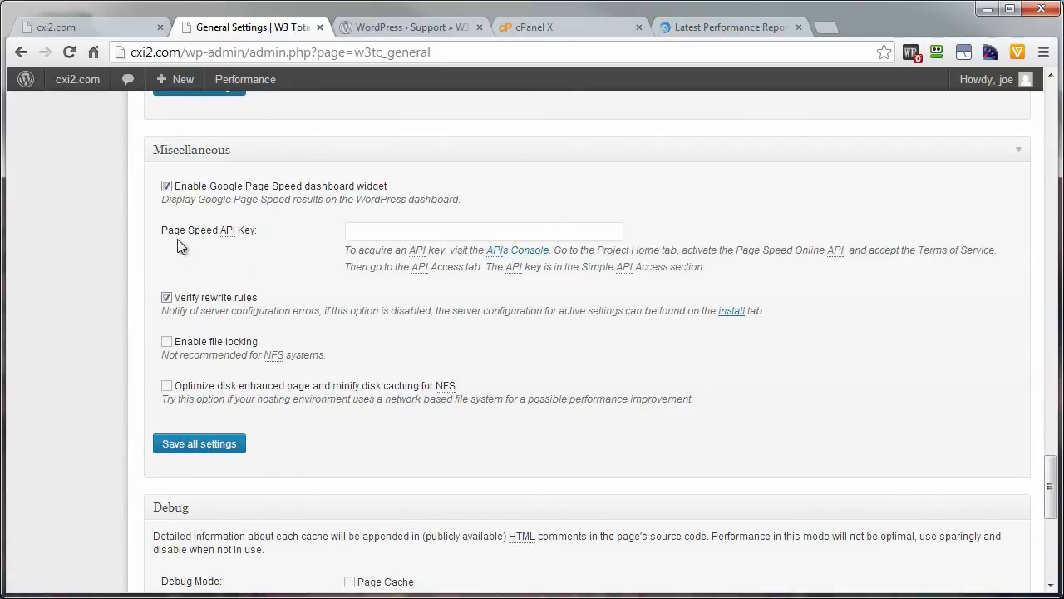
# Step: Disable the Google Page Speed dashboard widget in the Miscellaneous section and save all settings
pyautogui.click(166, 185)
pyautogui.scroll(-4, 300, 416)
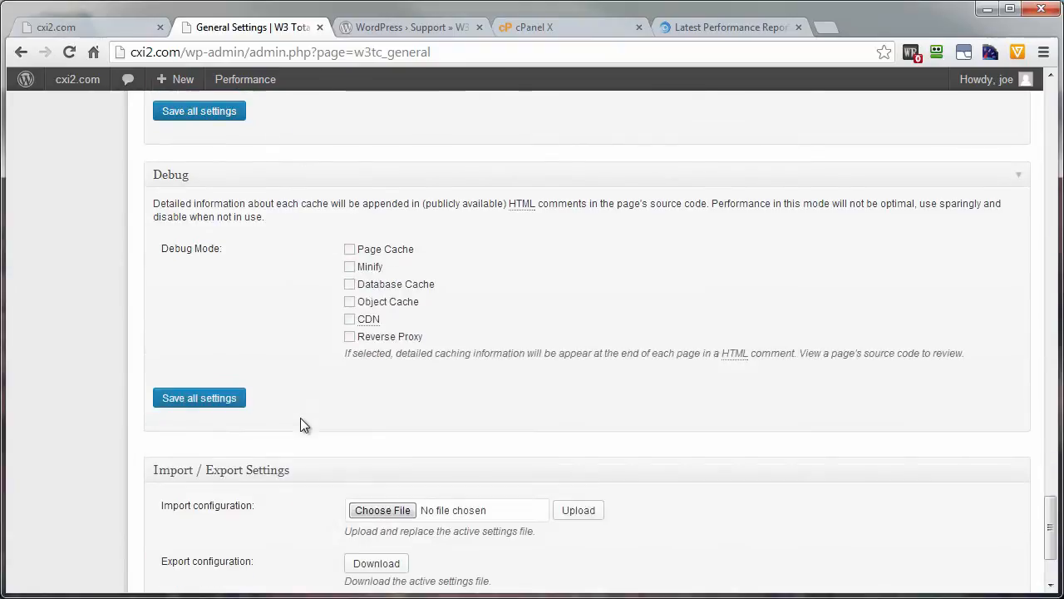
pyautogui.scroll(-2, 331, 397)
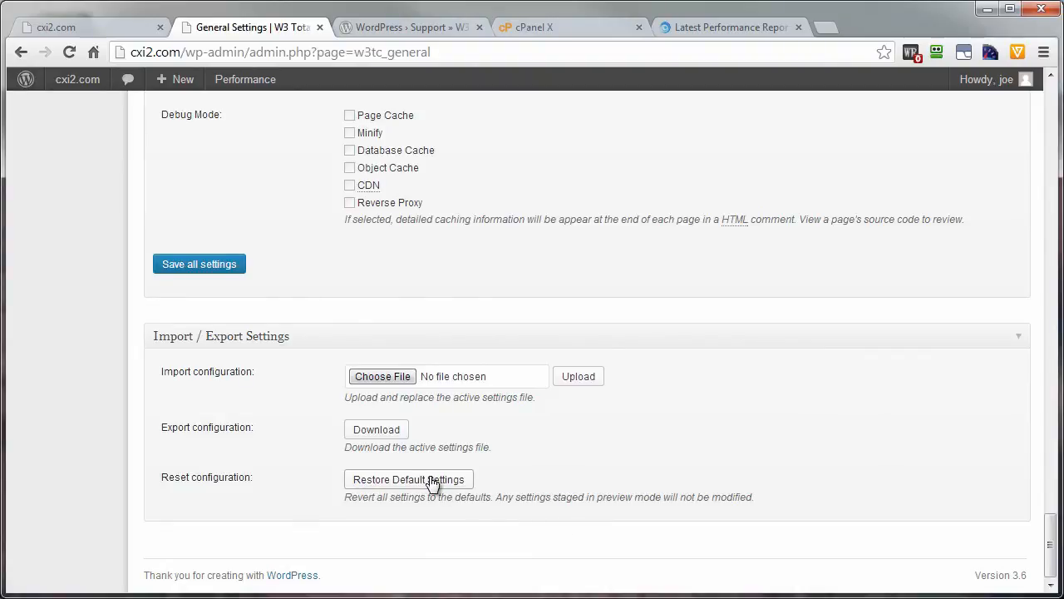
pyautogui.click(178, 268)
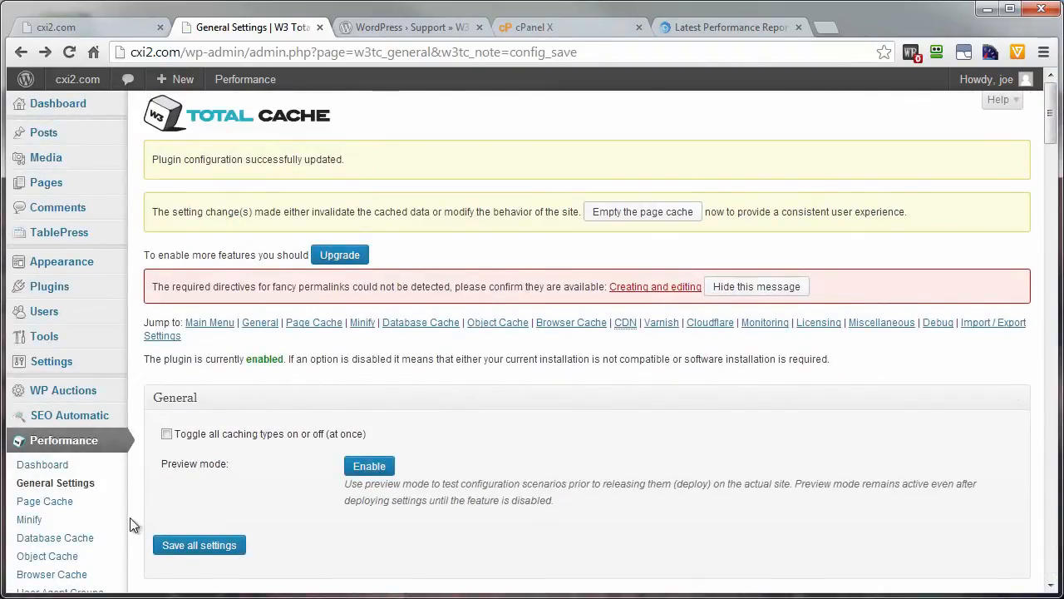
# Step: Open the WordPress permalink settings and save them again with the custom structure /%postname%/
pyautogui.scroll(-1, 112, 499)
pyautogui.scroll(-2, 109, 499)
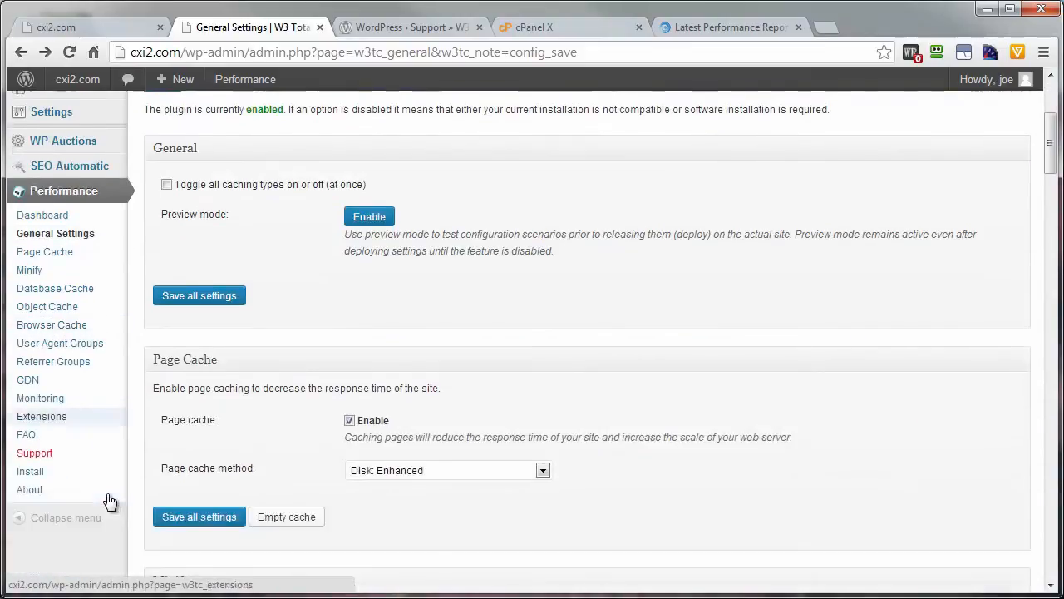
pyautogui.scroll(3, 96, 470)
pyautogui.moveTo(43, 366)
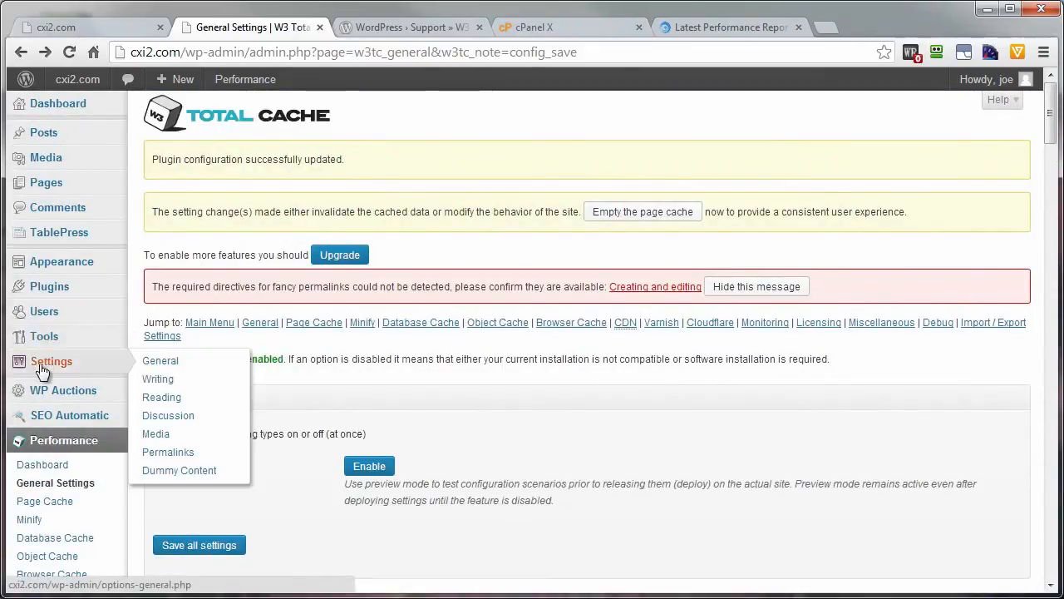
pyautogui.click(157, 455)
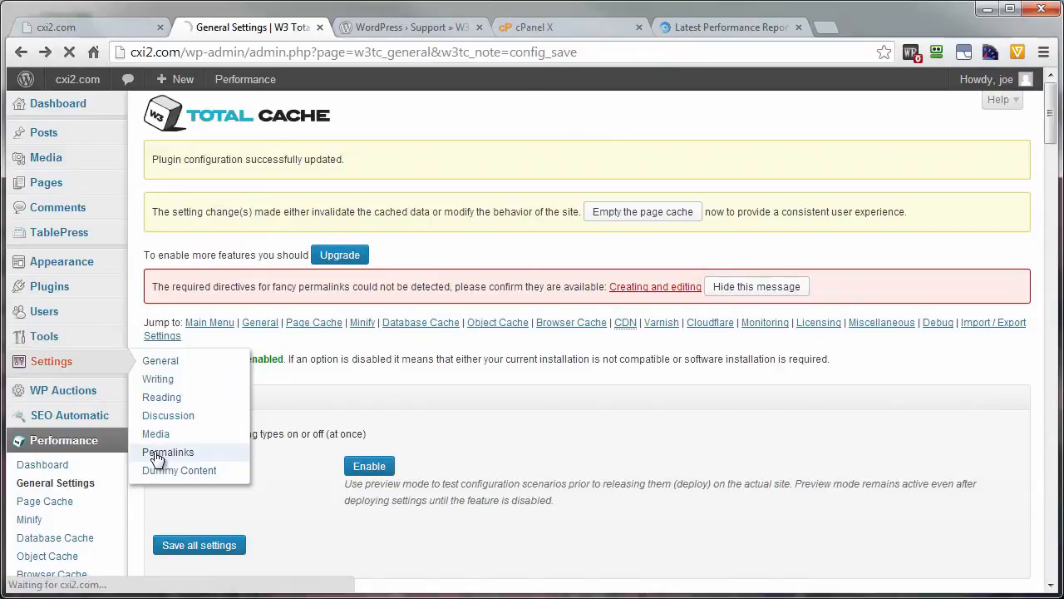
pyautogui.scroll(-1, 466, 424)
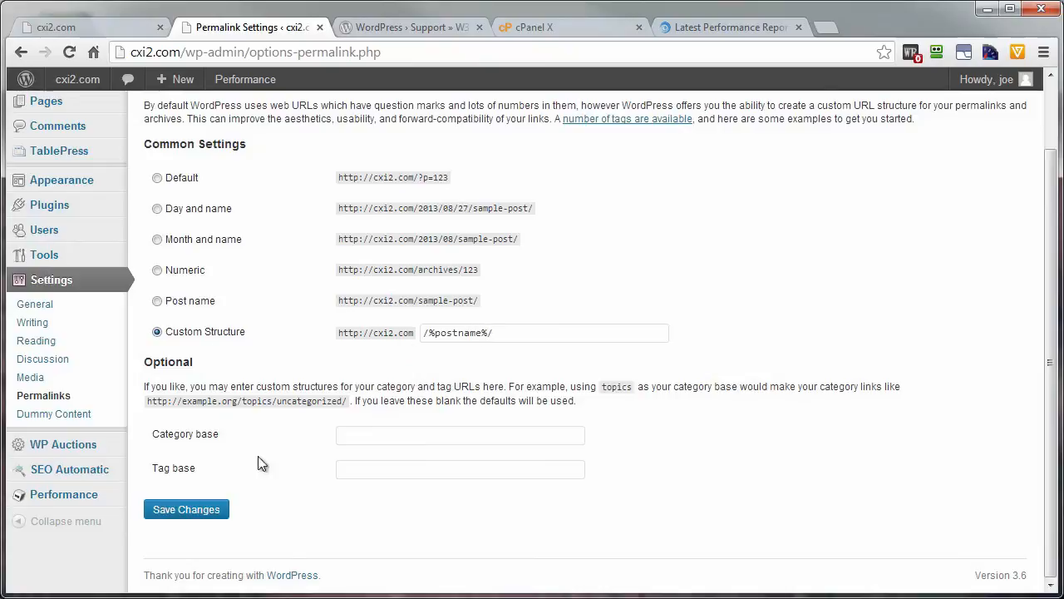
pyautogui.click(190, 509)
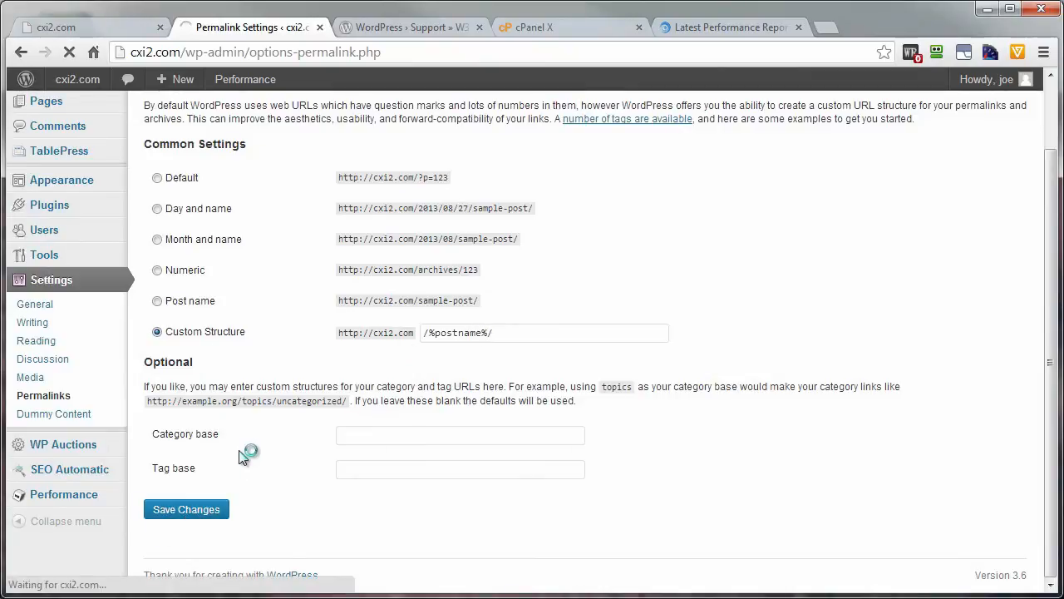
# Step: Return to the W3 Total Cache General Settings and empty the page cache
pyautogui.scroll(-2, 263, 527)
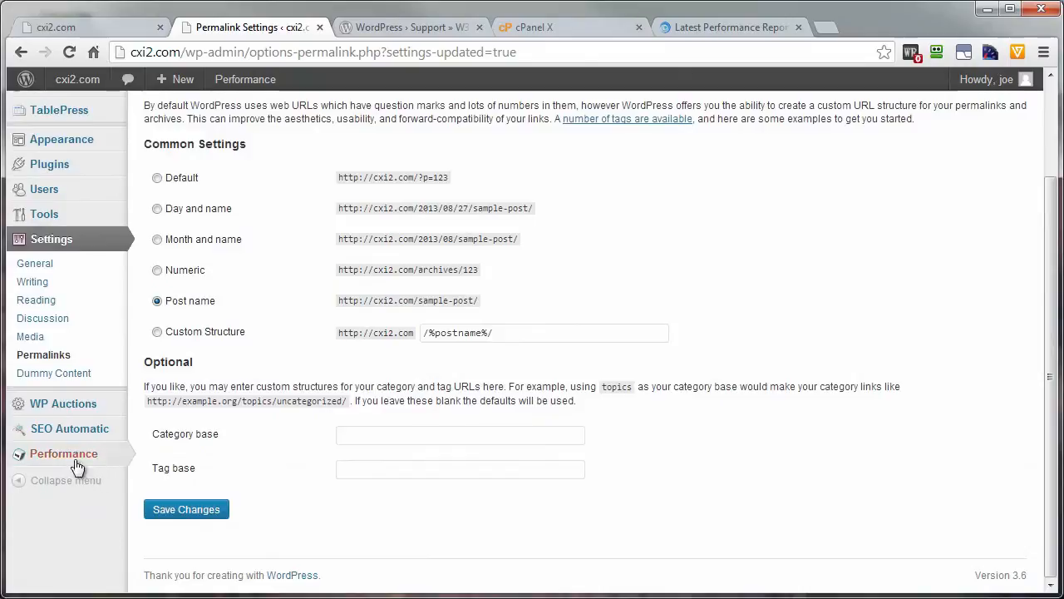
pyautogui.moveTo(73, 458)
pyautogui.click(160, 259)
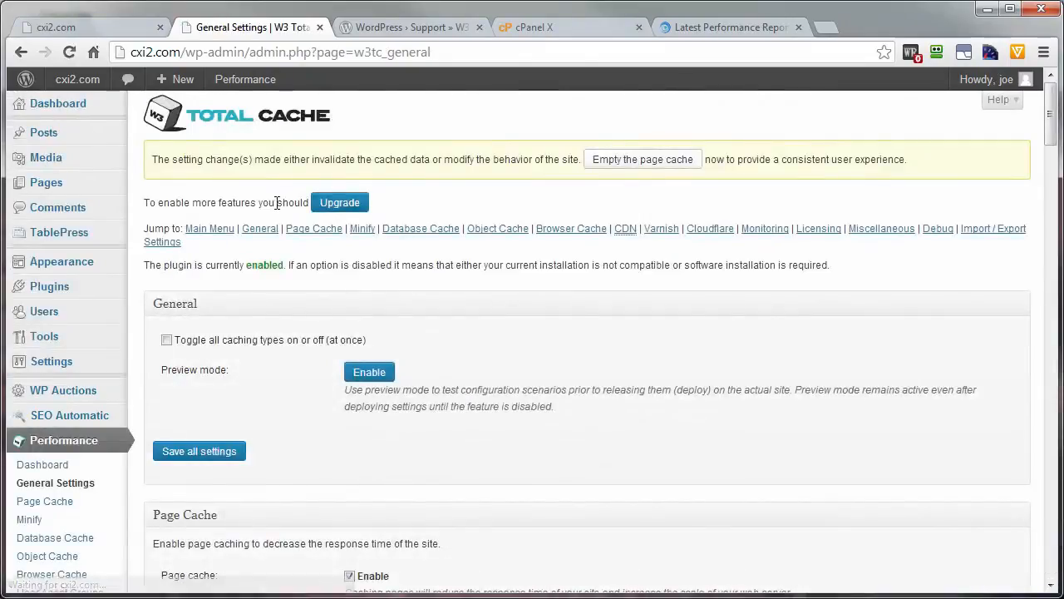
pyautogui.click(627, 160)
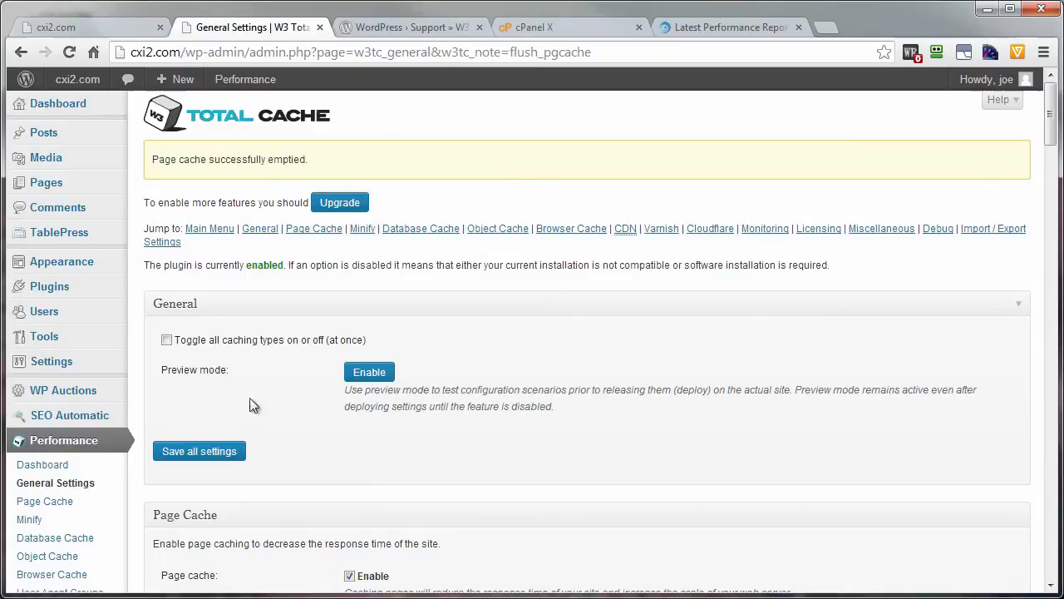
# Step: Enable preview mode, deploy the preview settings, and turn preview mode off again
pyautogui.click(387, 378)
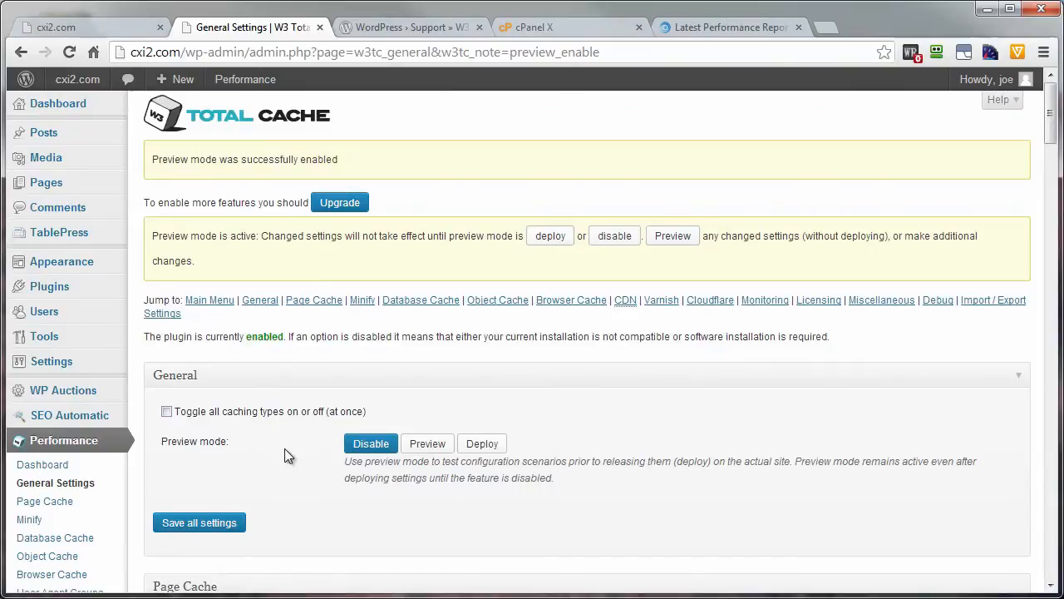
pyautogui.click(481, 447)
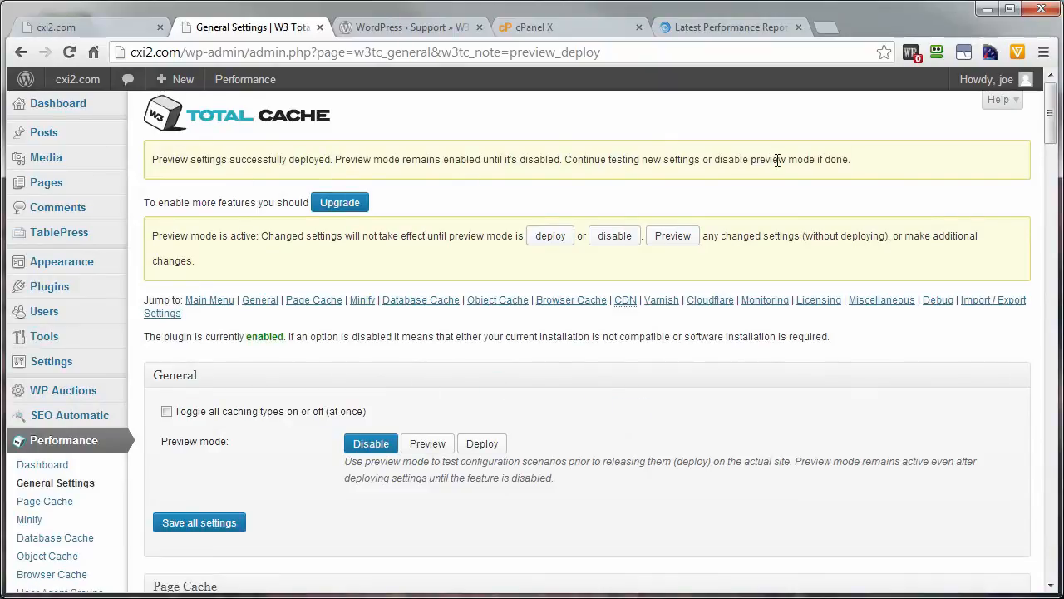
pyautogui.click(355, 446)
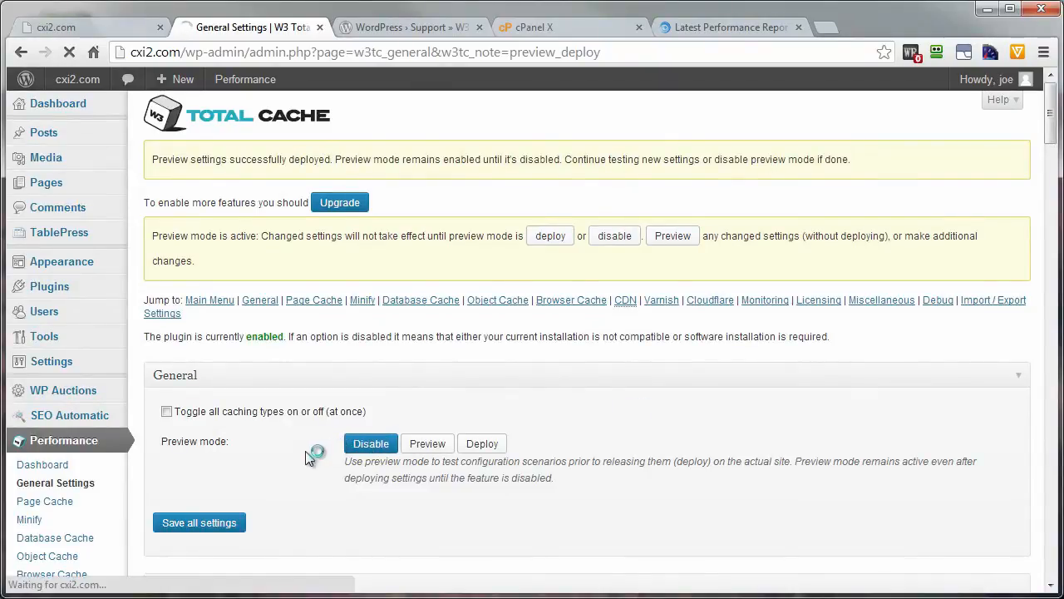
# Step: Switch to the GTmetrix performance report for cxi2.com and run the page test again
pyautogui.click(715, 27)
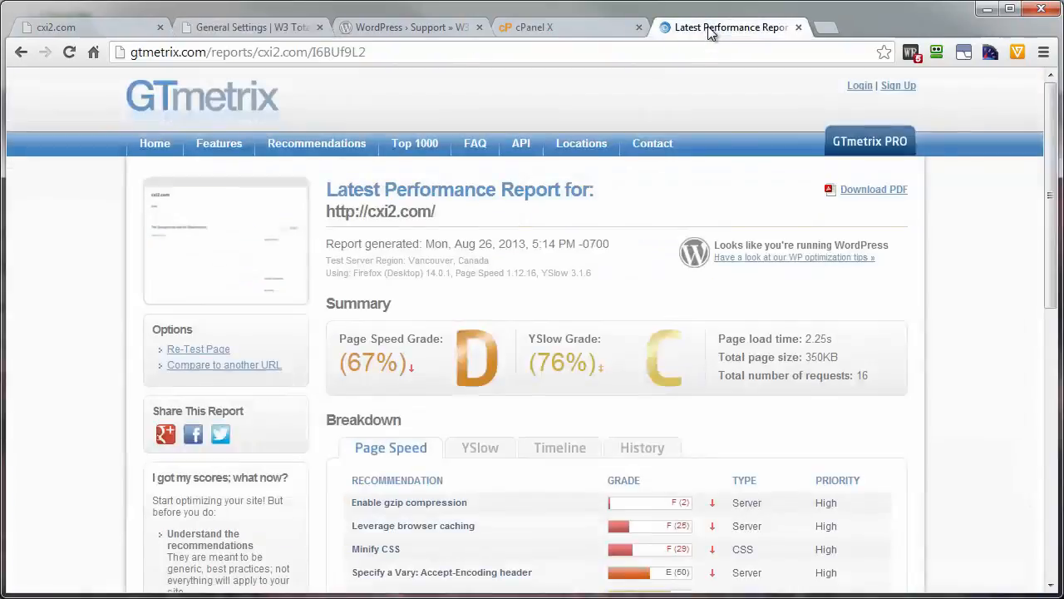
pyautogui.click(191, 348)
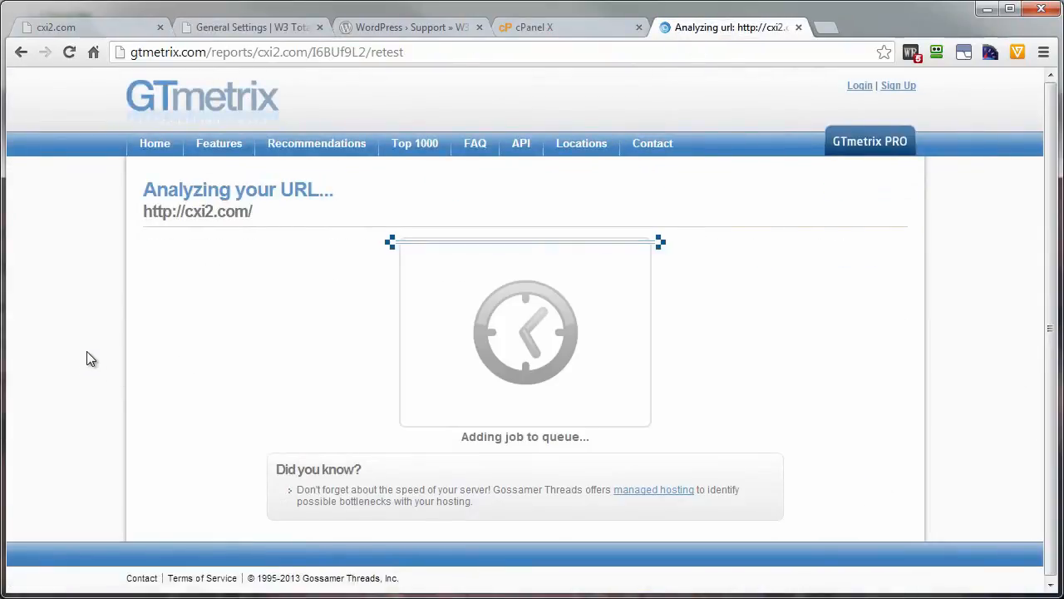